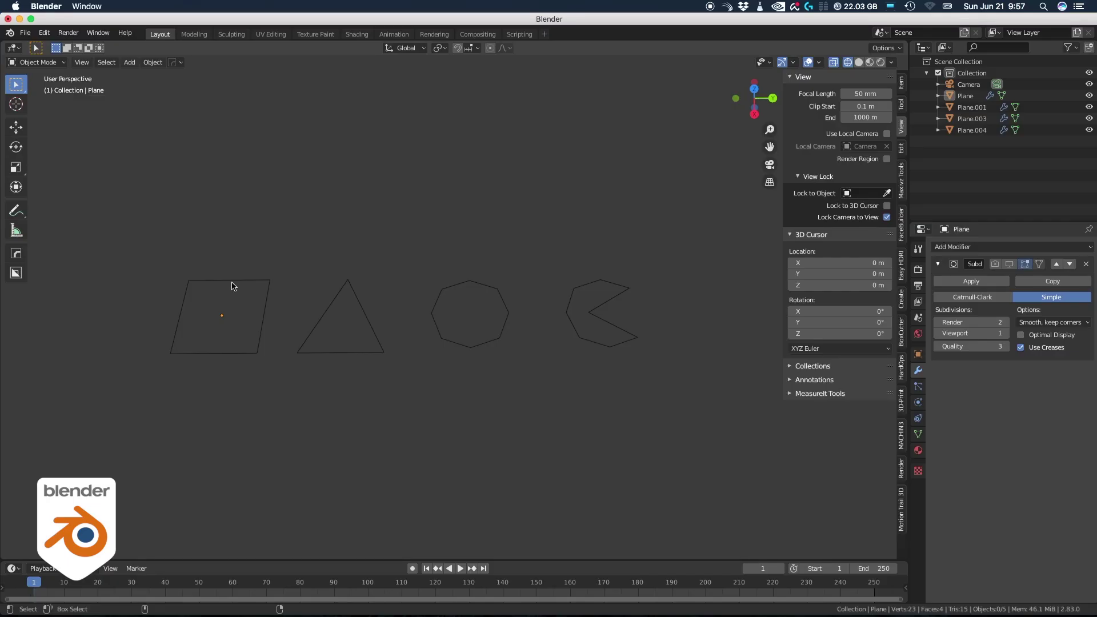
- Select the square plane and compare Catmull-Clark with Simple in its Subdivision modifier, leaving it on Simple
left_click(232, 285)
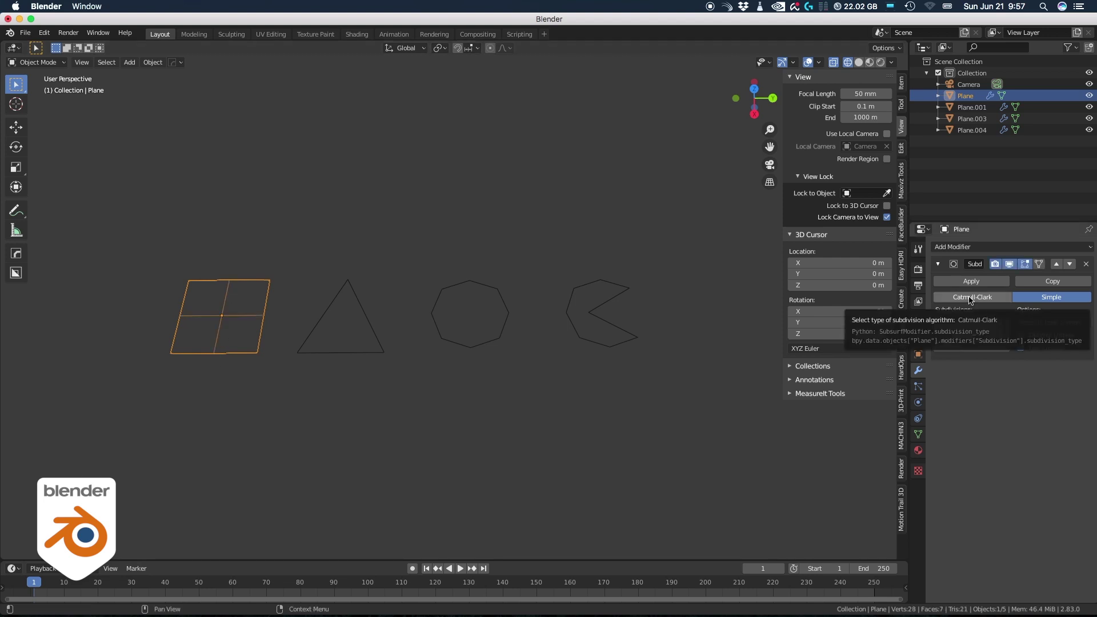
left_click(969, 297)
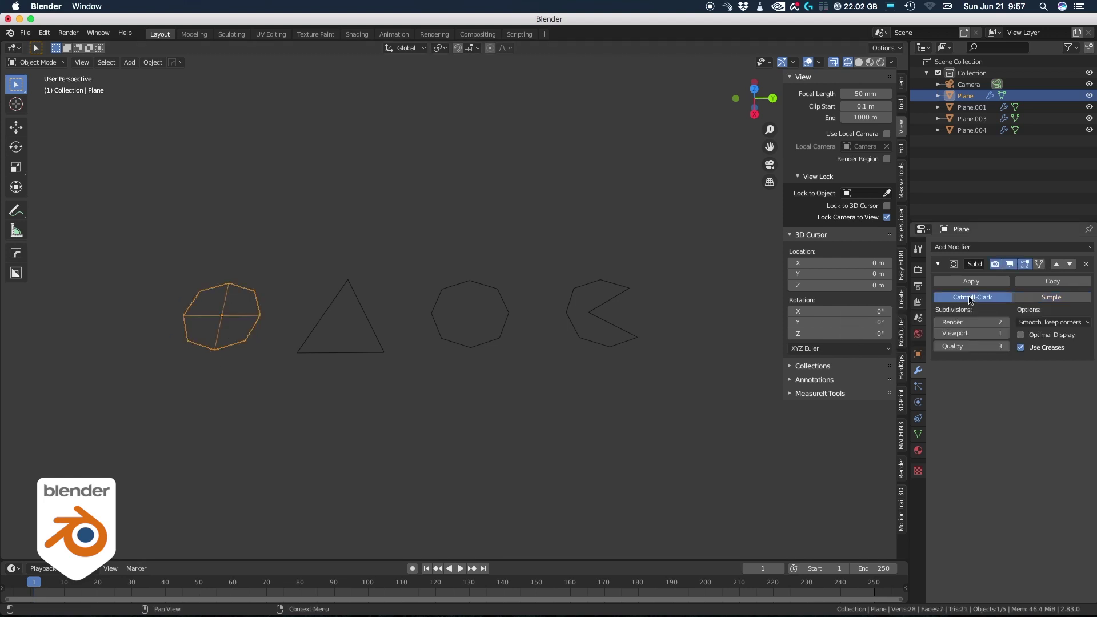
left_click(1051, 297)
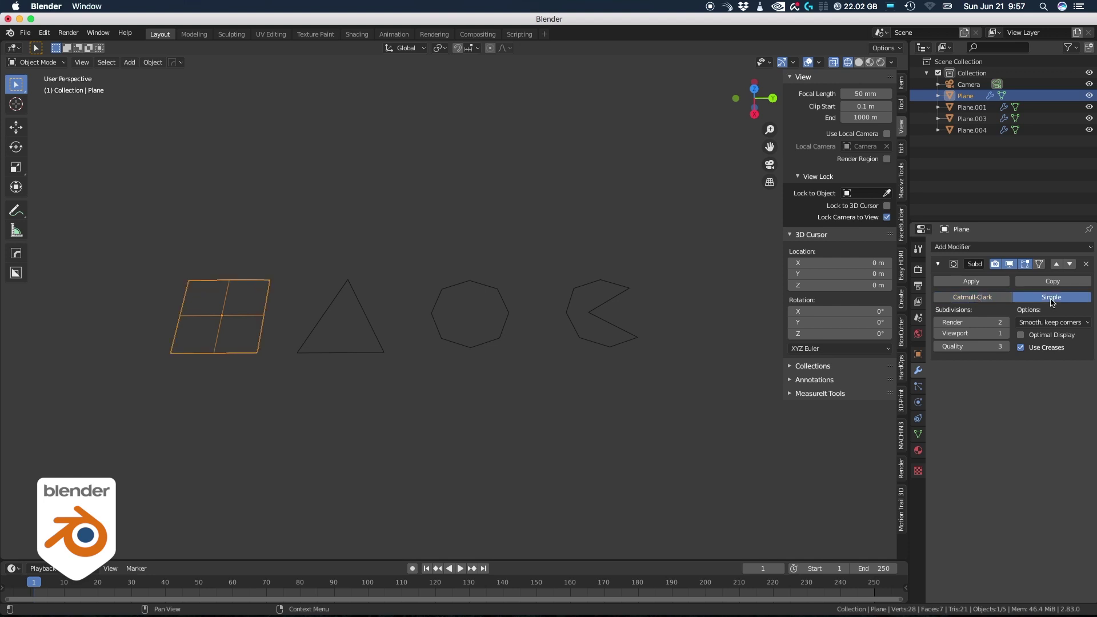
- Enable the Subdivision modifier for both render and viewport on the triangle and the octagon
left_click(366, 315)
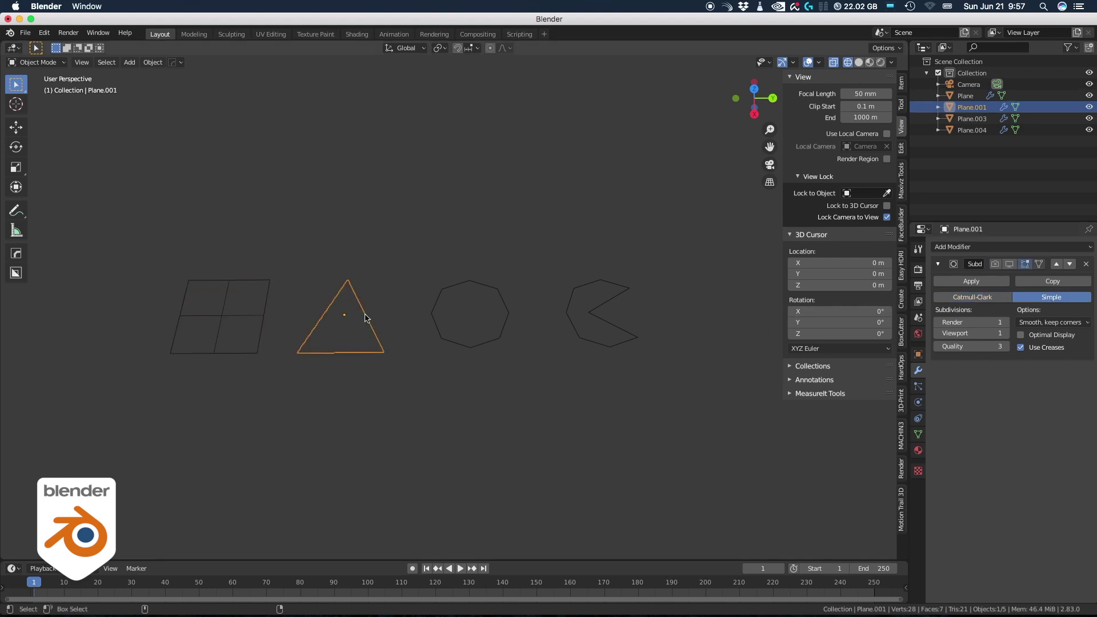
left_click(995, 263)
left_click(1009, 264)
left_click(493, 290)
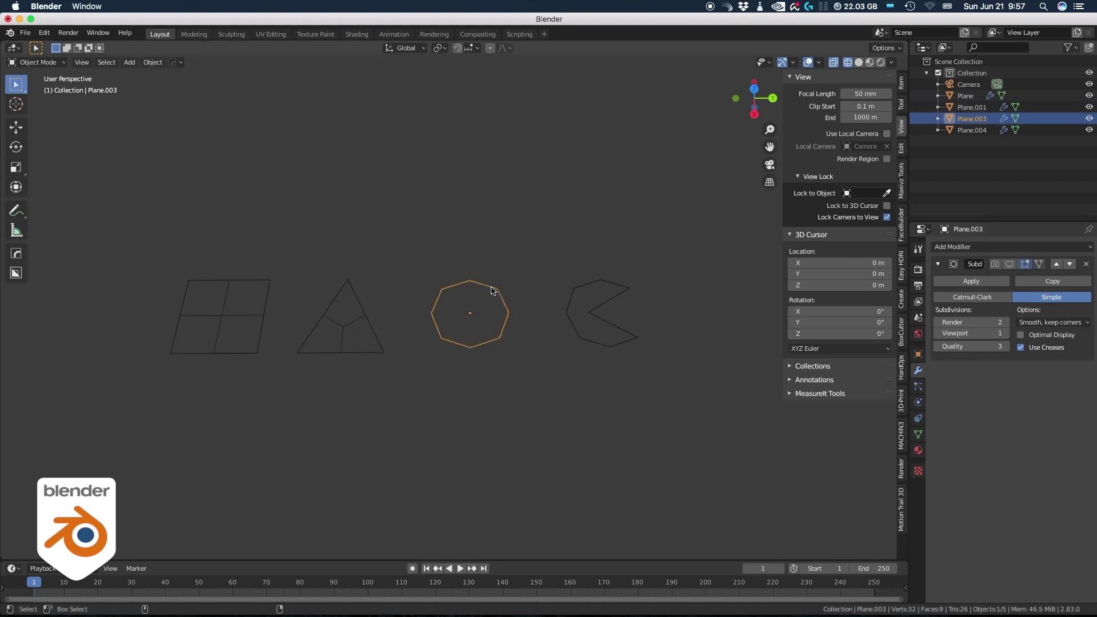
left_click(995, 264)
left_click(1009, 264)
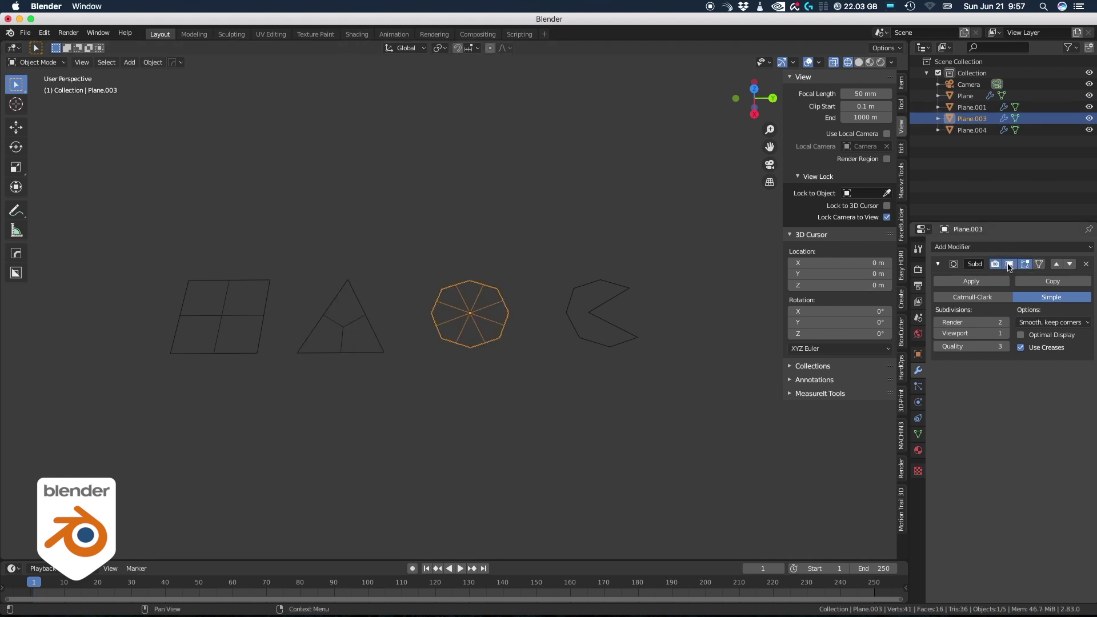
- Try the notched octagon's Subdivision modifier in the viewport and render, switching its type from Catmull-Clark to Simple
left_click(616, 320)
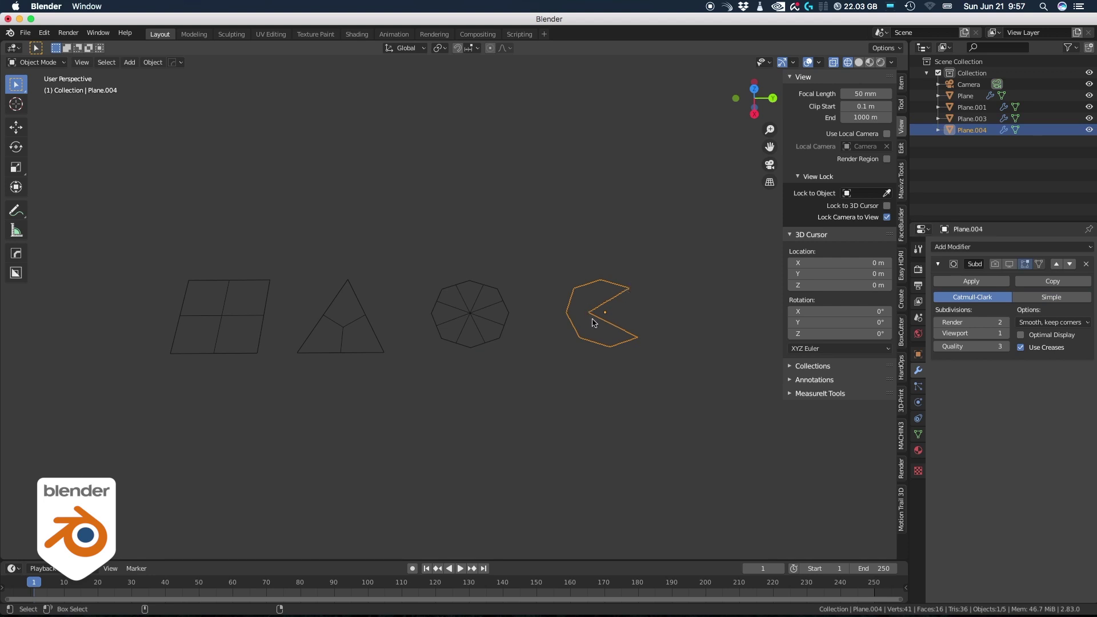
left_click_drag(1009, 265, 996, 265)
left_click(679, 243)
middle_click_drag(587, 254, 675, 310, "shift")
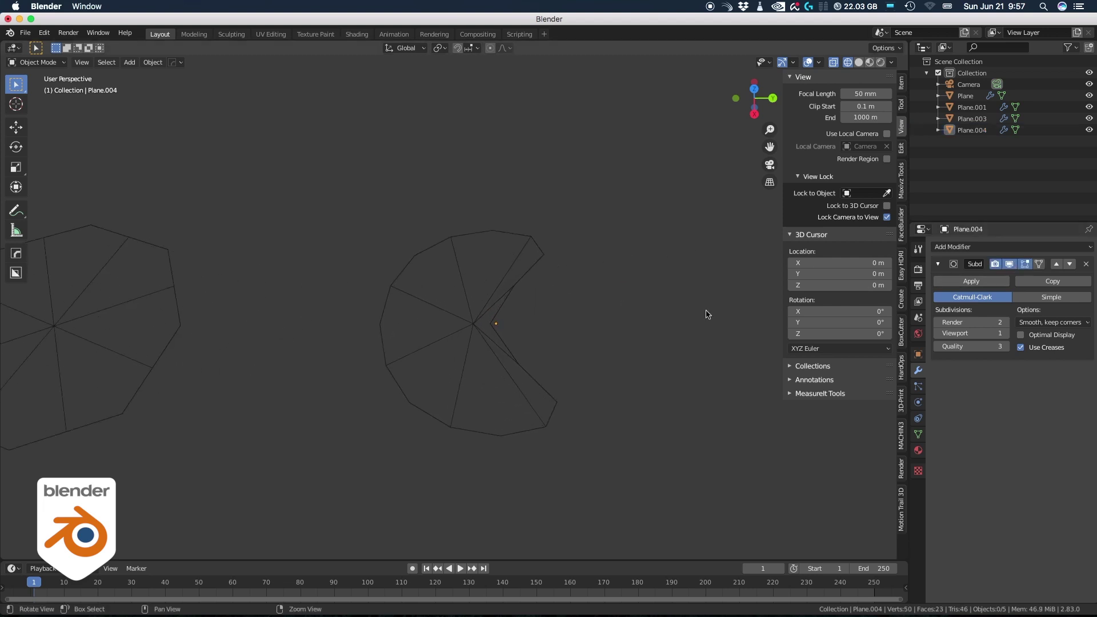
left_click(1030, 299)
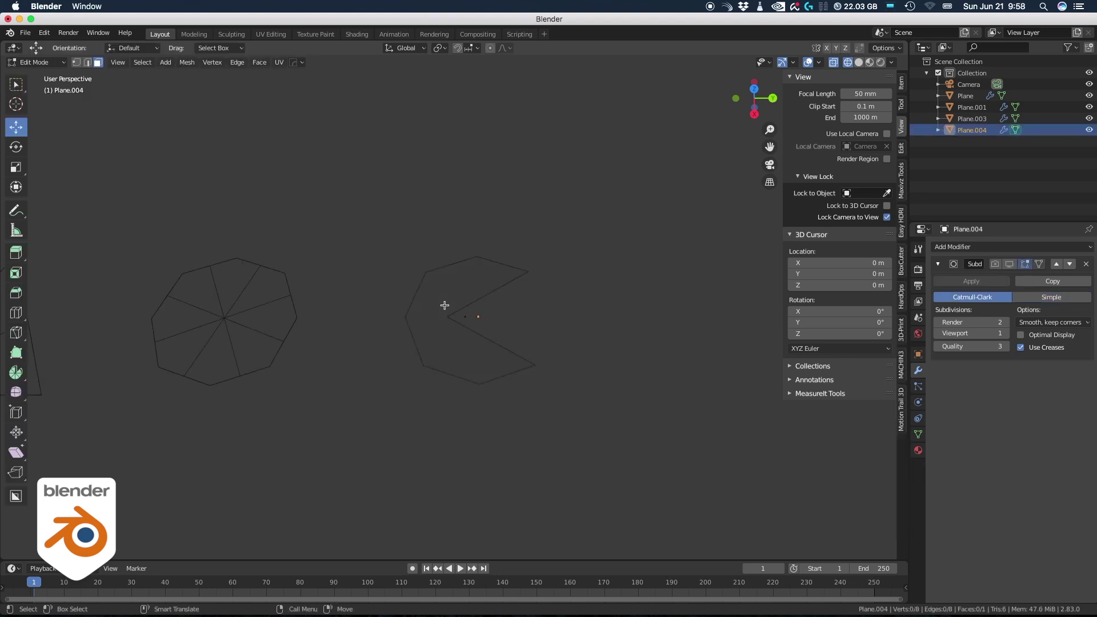
- Triangulate the notched octagon's face in Edit Mode and select edges on it, finishing in Object Mode
left_click(444, 305)
key("ctrl+t")
key("Tab")
left_click(466, 349)
left_click(459, 292)
left_click(466, 352, "shift")
key("Tab")
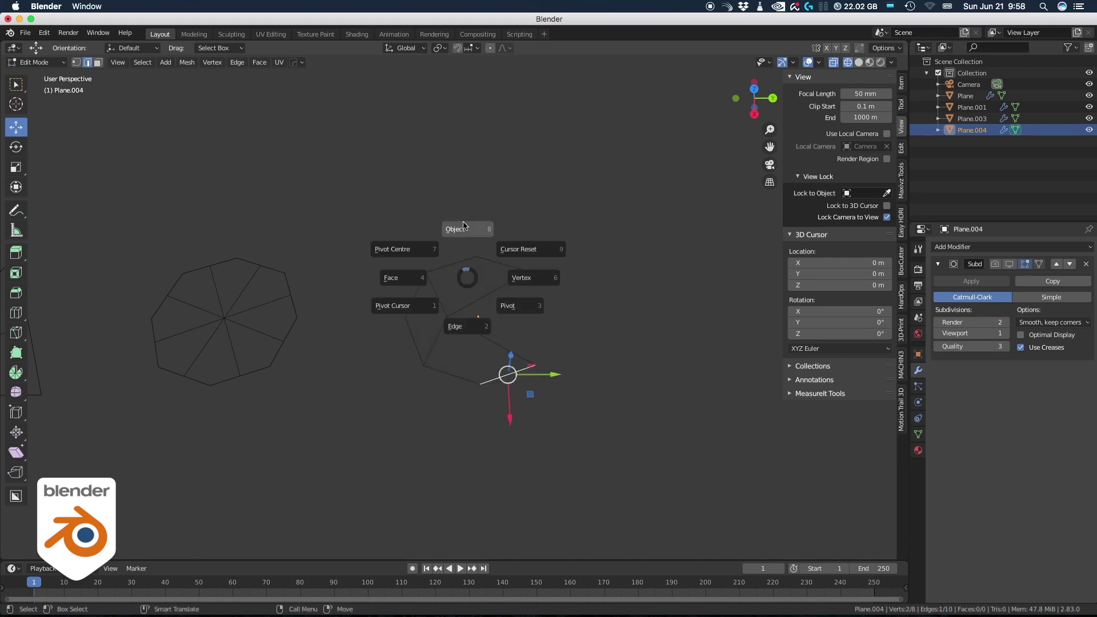
left_click(465, 230)
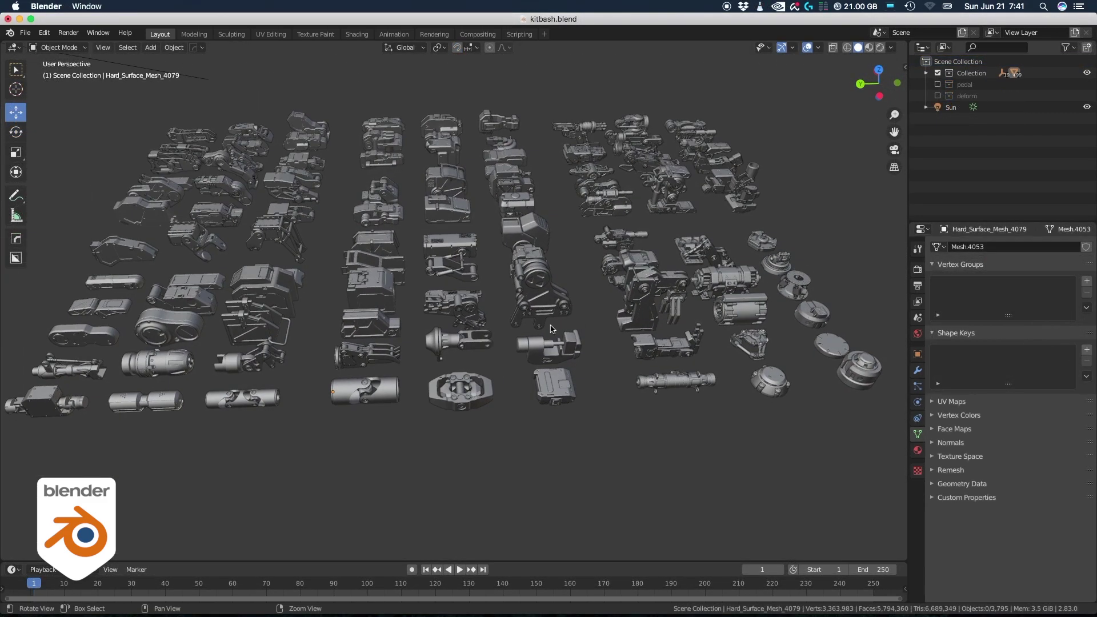
- Examine the shaded kitbash parts in kitbash.blend, both up close and as a whole layout
right_click_drag(551, 329, 538, 312, "alt")
left_click_drag(521, 304, 563, 274, "alt")
middle_click_drag(565, 217, 366, 281, "alt")
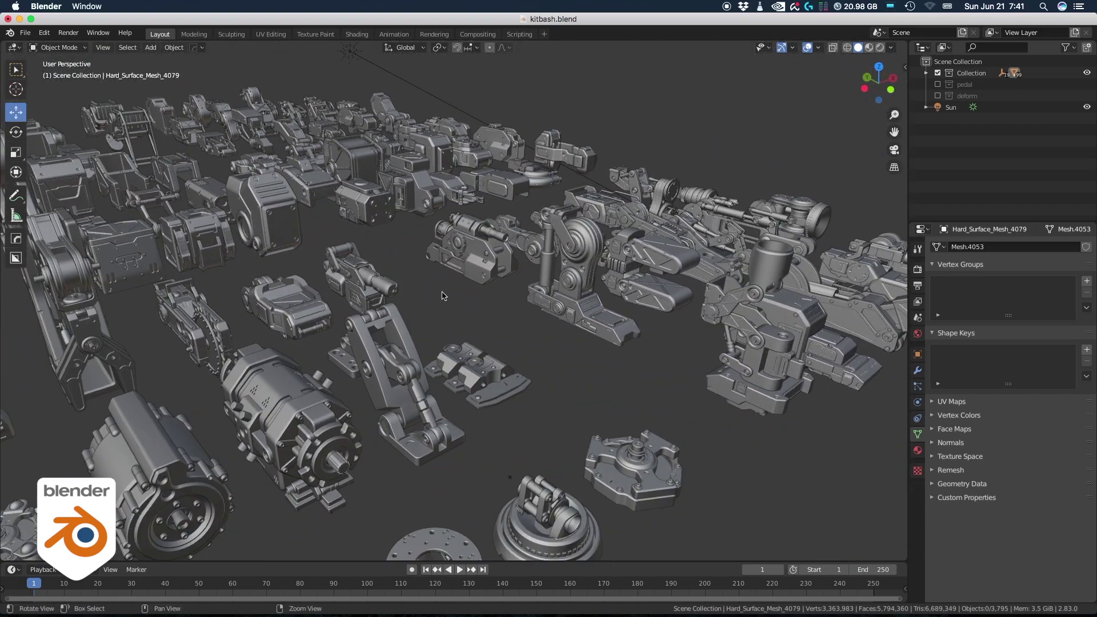
right_click_drag(444, 293, 459, 298, "alt")
left_click_drag(327, 312, 351, 300, "alt")
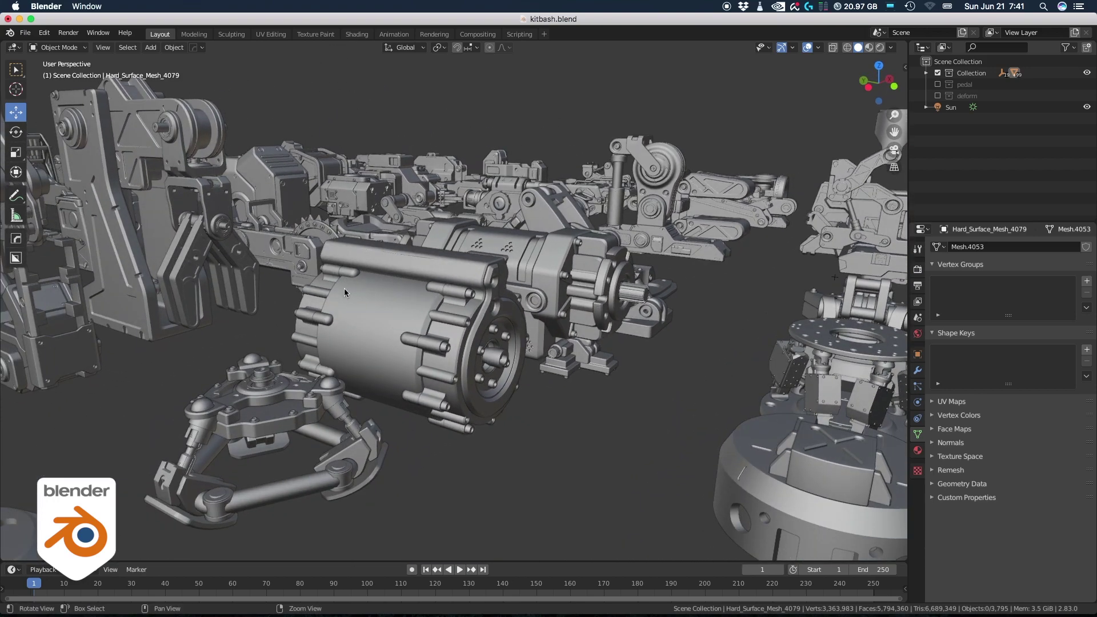
middle_click_drag(346, 288, 508, 291)
scroll(445, 274, "down", 12)
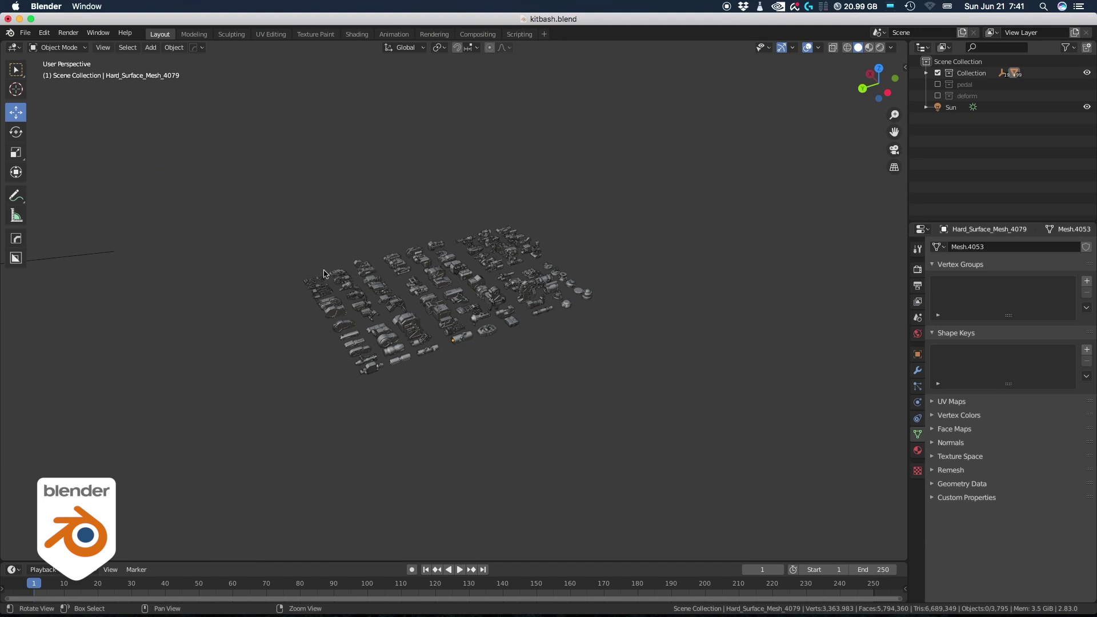
scroll(323, 273, "up", 2)
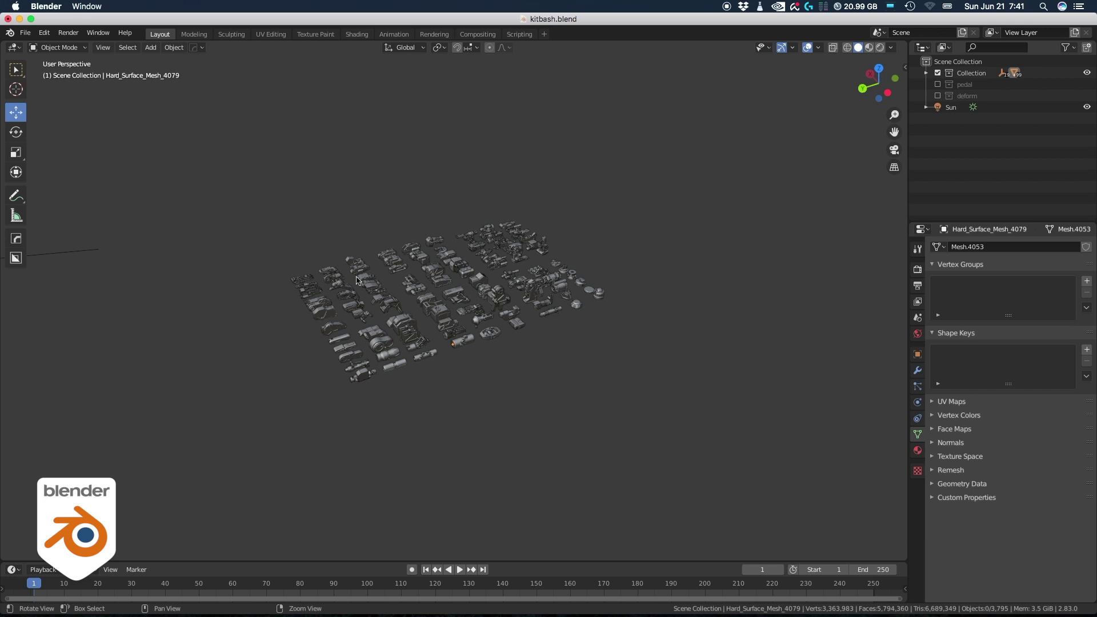
scroll(428, 290, "up", 6)
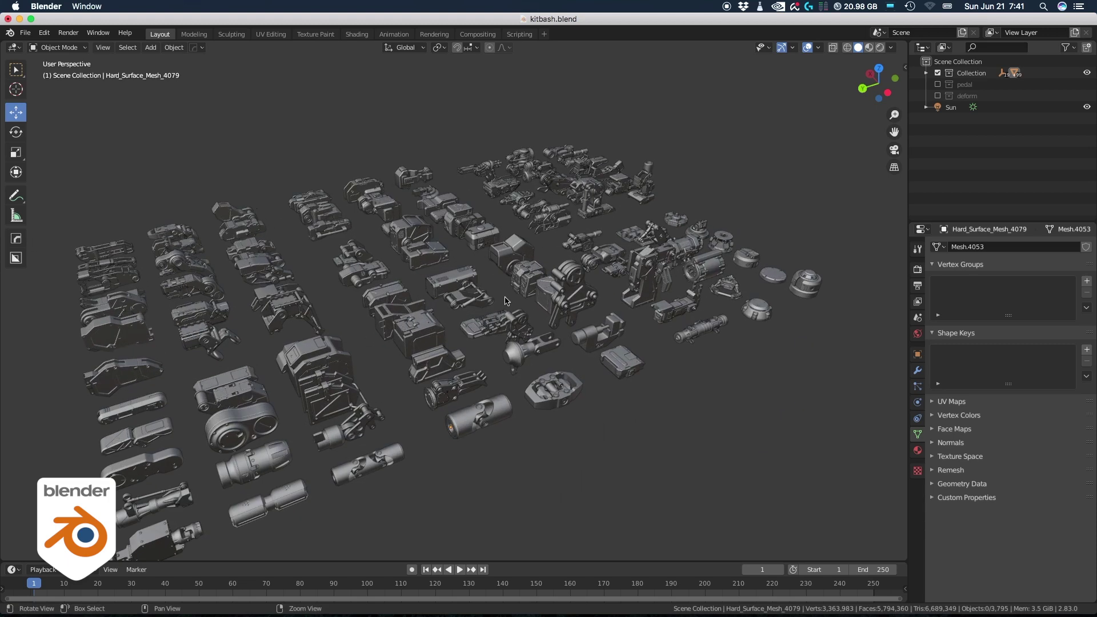
- Show the wireframe overlay on the kitbash parts and frame the view on the rounded, stepped base part
right_click_drag(476, 296, 593, 308, "alt")
key("4")
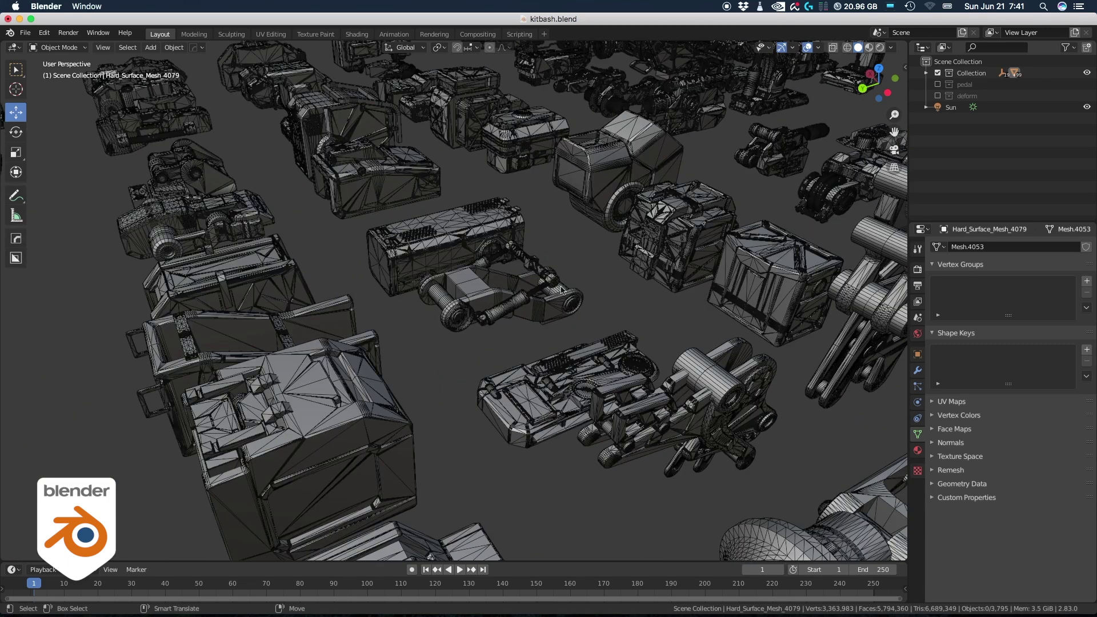
left_click_drag(532, 274, 512, 221, "alt")
middle_click_drag(513, 220, 402, 269)
right_click_drag(401, 268, 588, 239, "alt")
left_click_drag(599, 236, 495, 230, "alt")
left_click(638, 157)
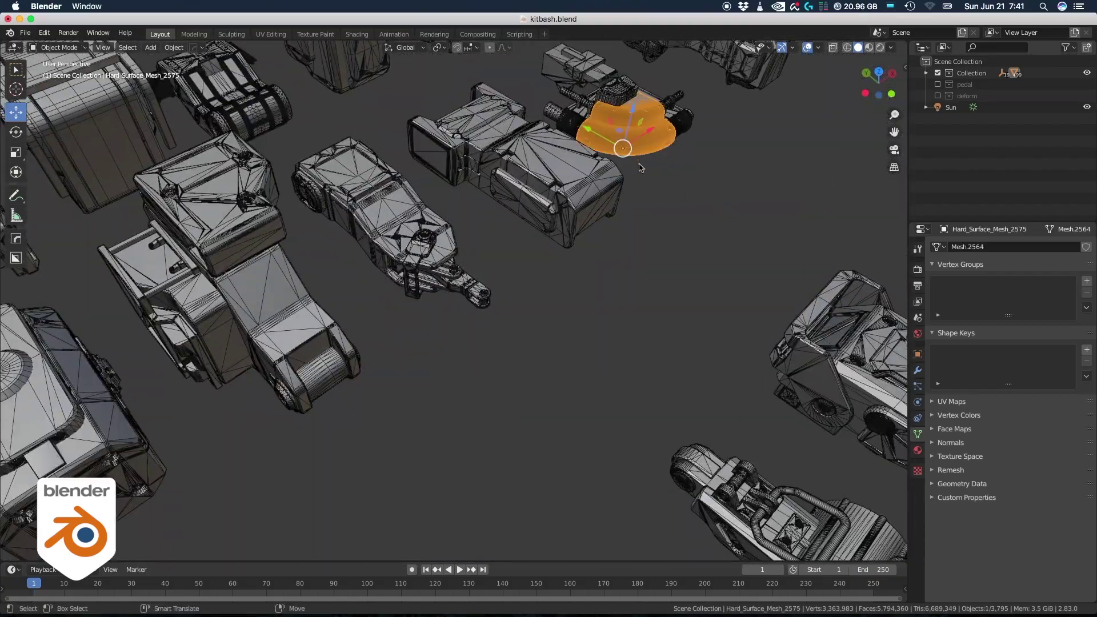
key("KP_Decimal")
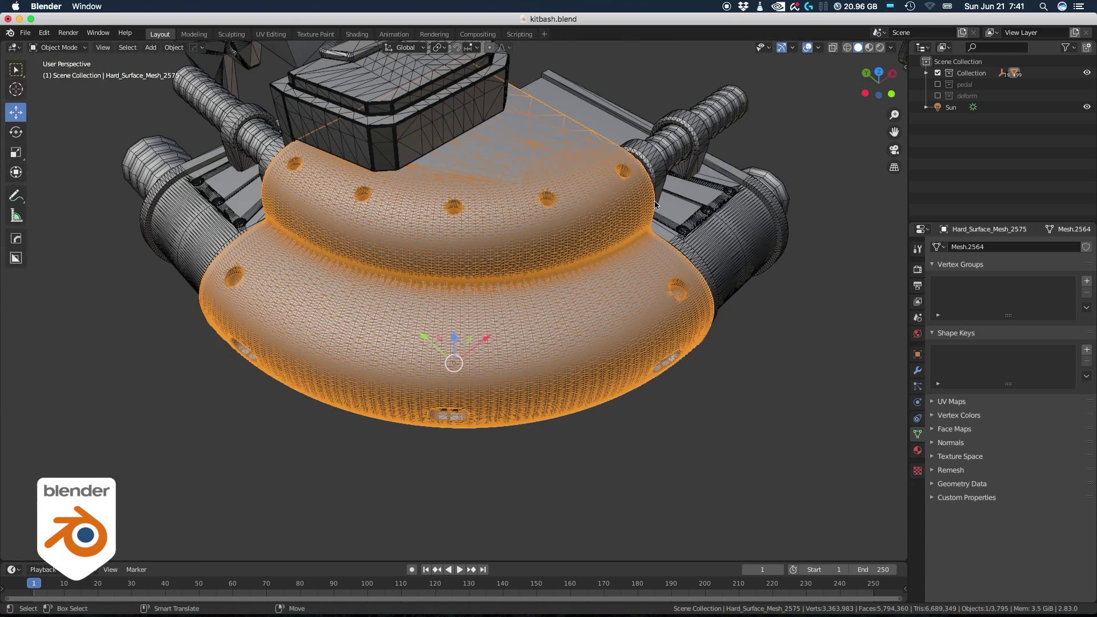
- Examine the triangulated wireframe topology of the surrounding kitbash parts up close
left_click(749, 312)
middle_click_drag(752, 311, 551, 262)
left_click_drag(550, 263, 547, 250, "alt")
right_click_drag(547, 250, 362, 258, "alt")
left_click_drag(363, 258, 393, 254, "alt")
middle_click_drag(391, 253, 486, 253)
scroll(463, 255, "up", 4)
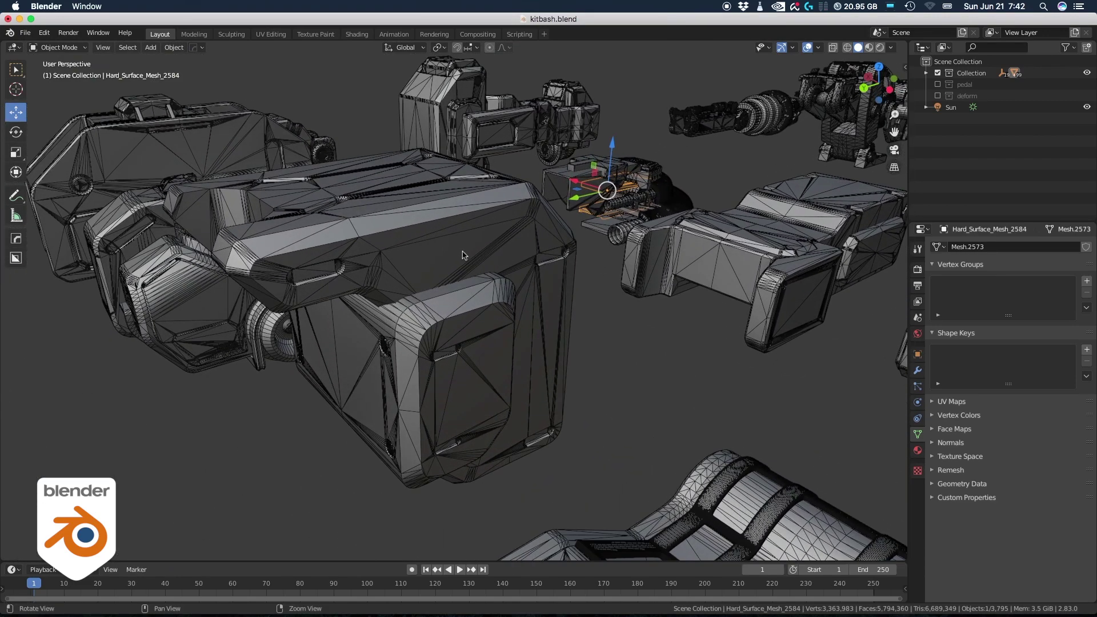
right_click_drag(470, 257, 366, 264, "alt")
middle_click_drag(366, 264, 586, 227, "alt")
right_click_drag(586, 227, 365, 302, "alt")
middle_click_drag(365, 309, 520, 239, "alt")
scroll(521, 239, "up", 7)
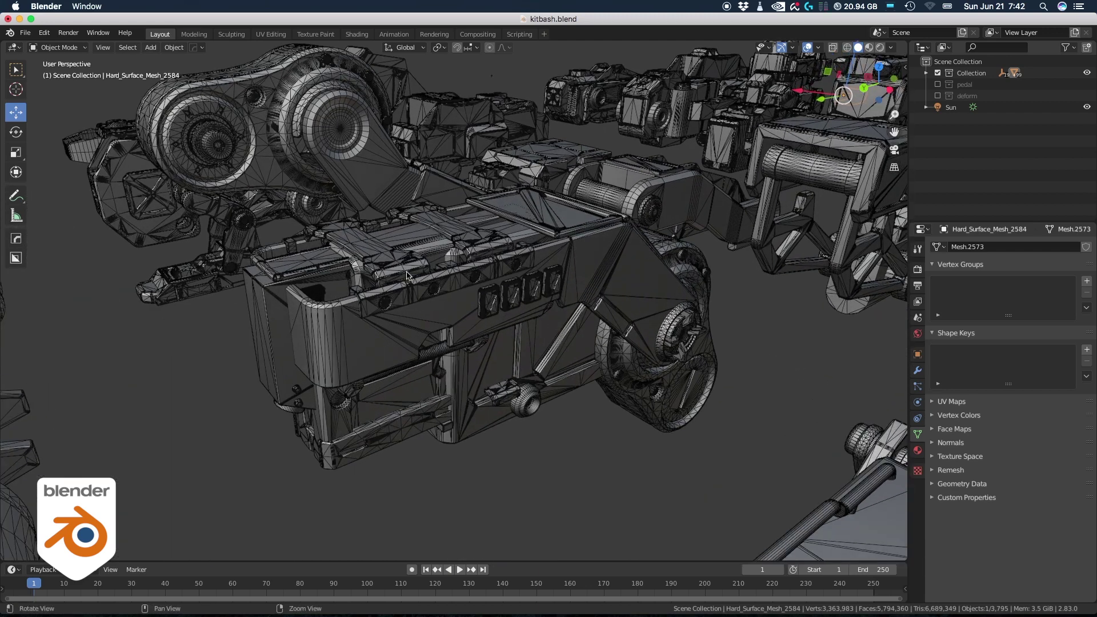
right_click_drag(543, 271, 540, 271, "alt")
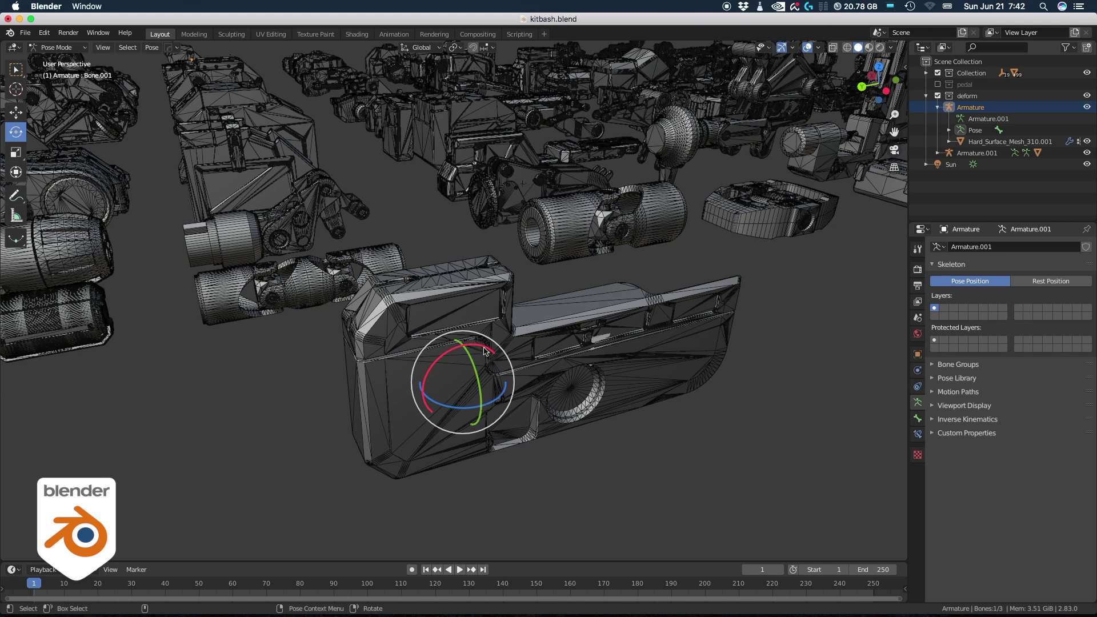
- Try rotating the middle bone of the long part's armature about the global X axis and select the next bone using X-ray display
left_click_drag(464, 345, 472, 346)
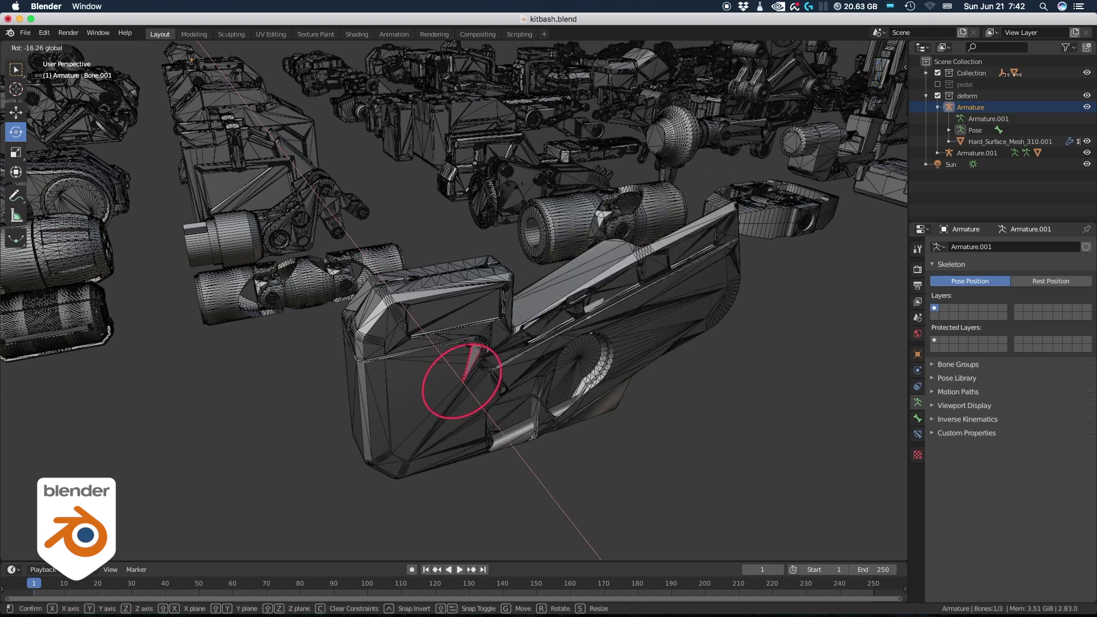
mouse_move(473, 345)
left_mouse_down()
mouse_move(497, 361)
mouse_move(482, 347)
left_mouse_up()
key("alt+z")
left_click(572, 349)
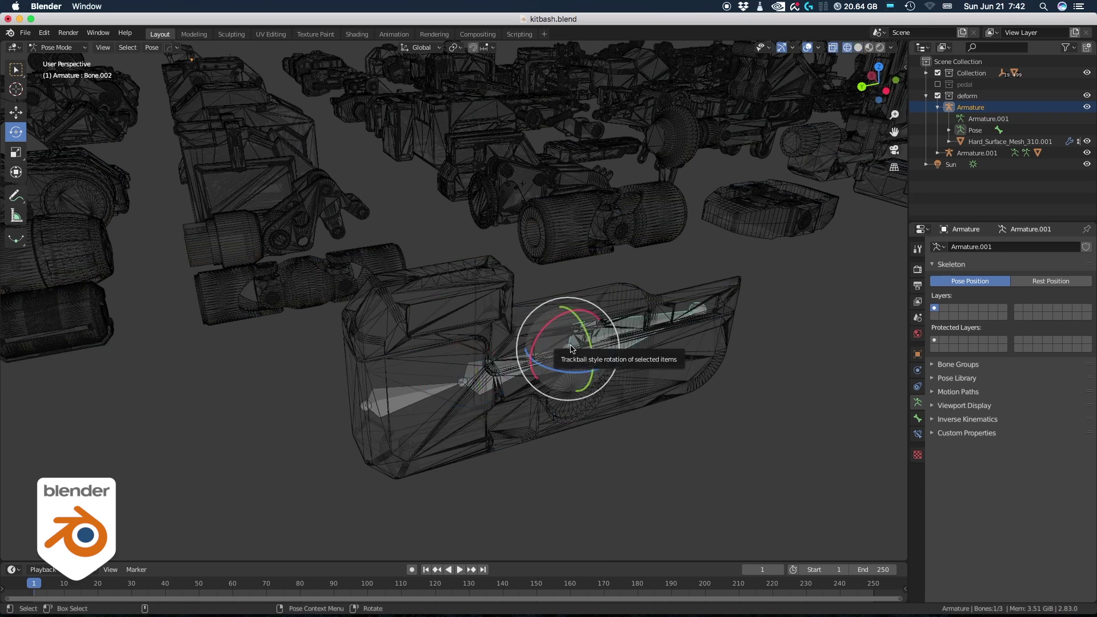
key("alt+z")
- Bend the long part by trackball-rotating the selected bone, undoing the rotation and repeating it freely
mouse_move(572, 348)
left_mouse_down()
mouse_move(504, 277)
mouse_move(518, 292)
left_mouse_up()
left_click_drag(554, 347, 709, 399)
key("super+z")
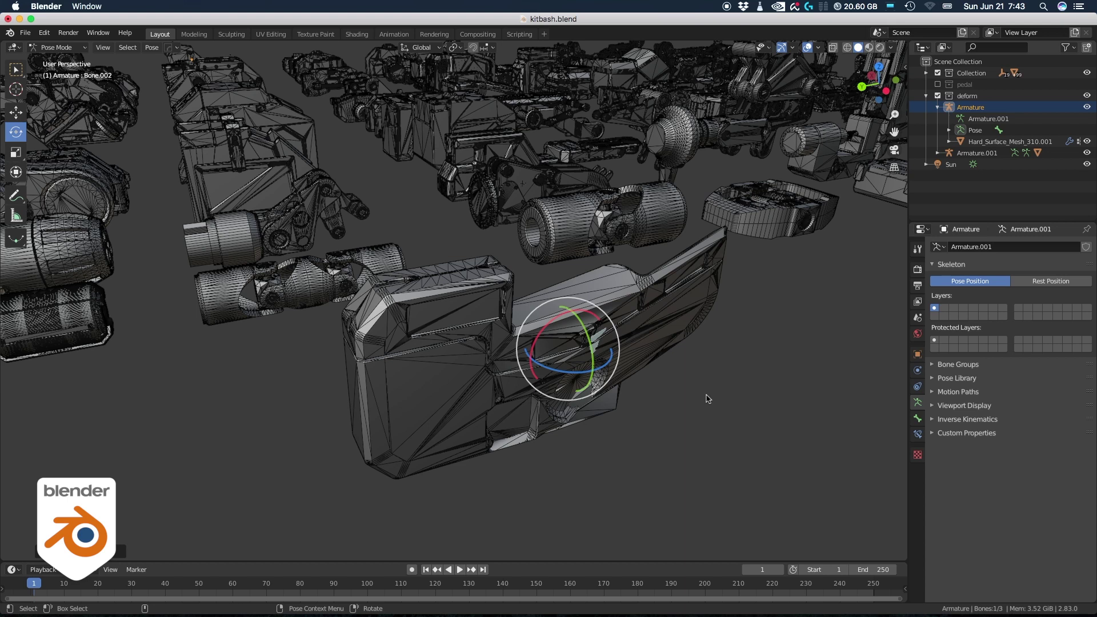
key("r")
key("r")
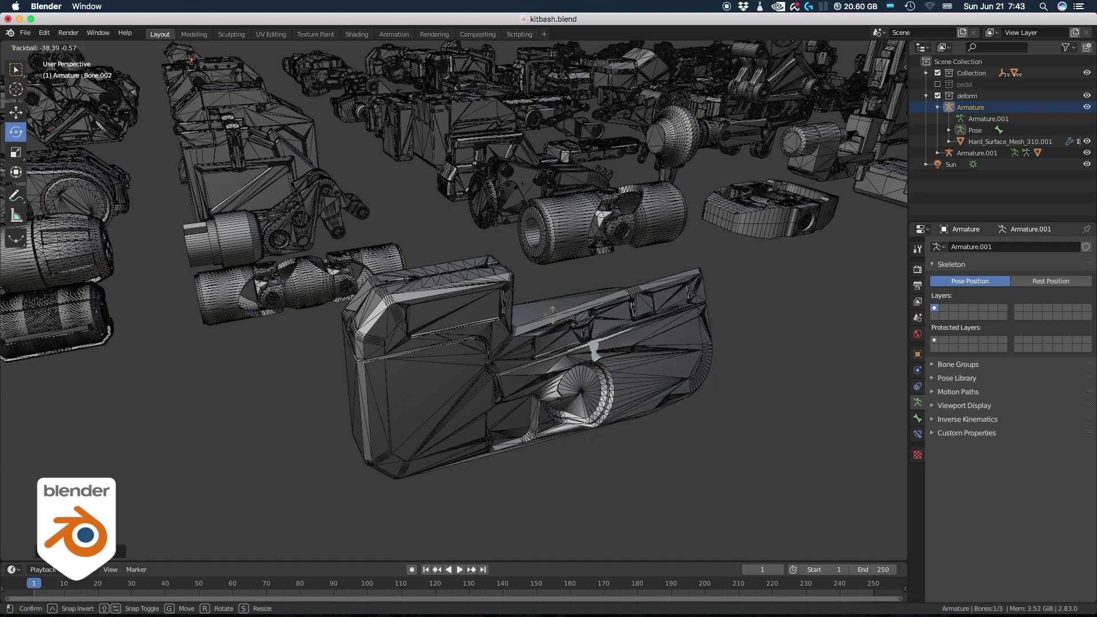
left_click(800, 381)
- Return to Object Mode and select the outer frame of the elongated octagonal pedal assembly
middle_click_drag(779, 307, 757, 314)
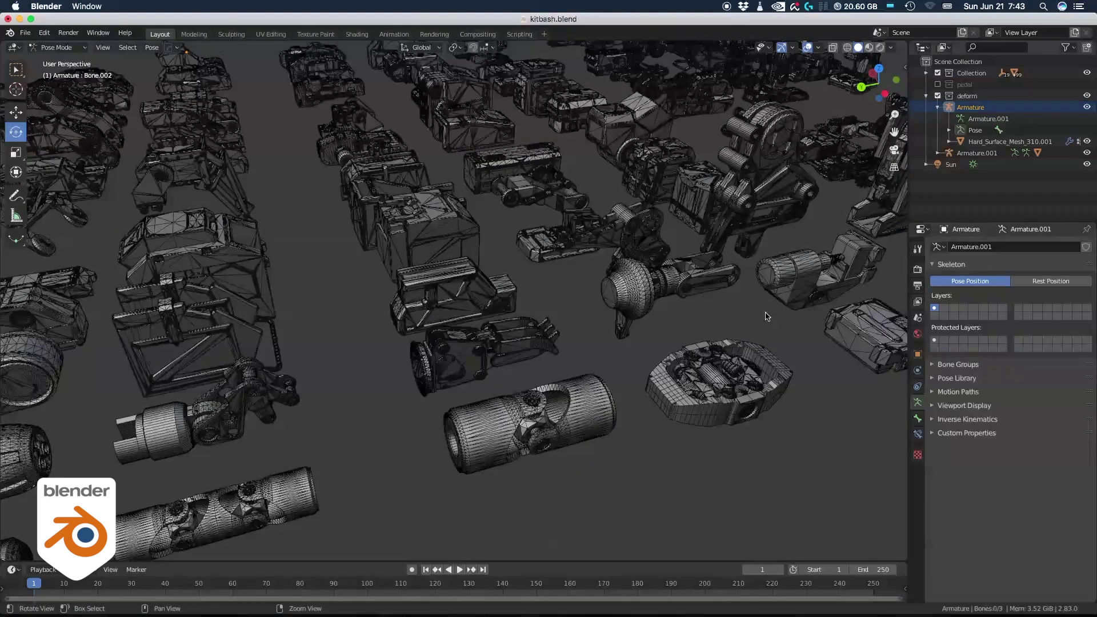
scroll(737, 300, "down", 5)
middle_click_drag(669, 266, 652, 288)
scroll(645, 266, "up", 1)
scroll(629, 287, "up", 6)
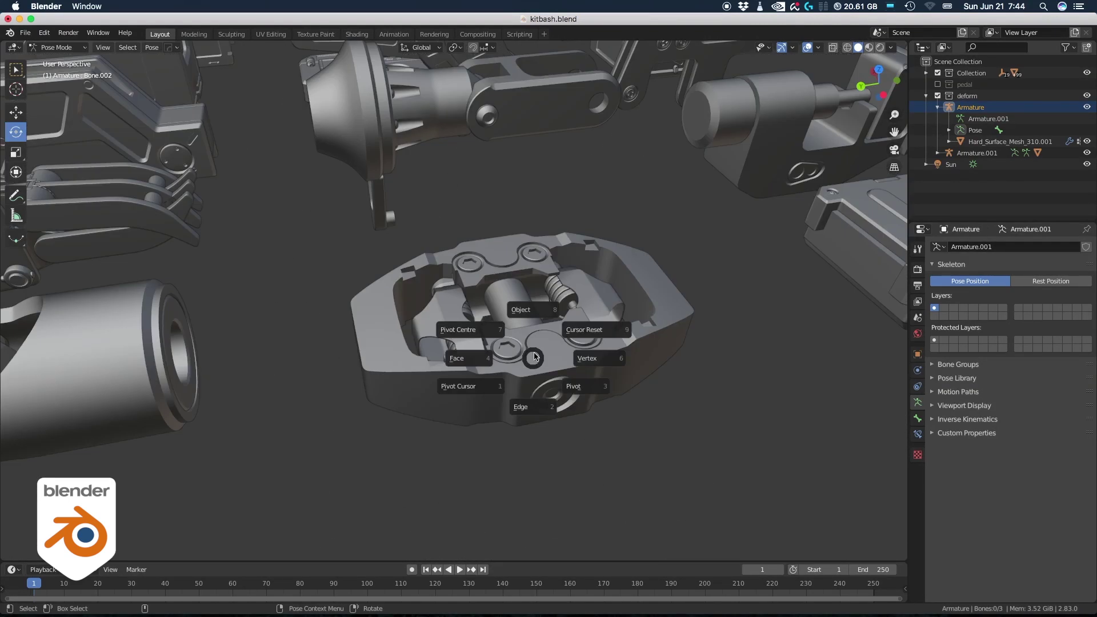
left_click(537, 360)
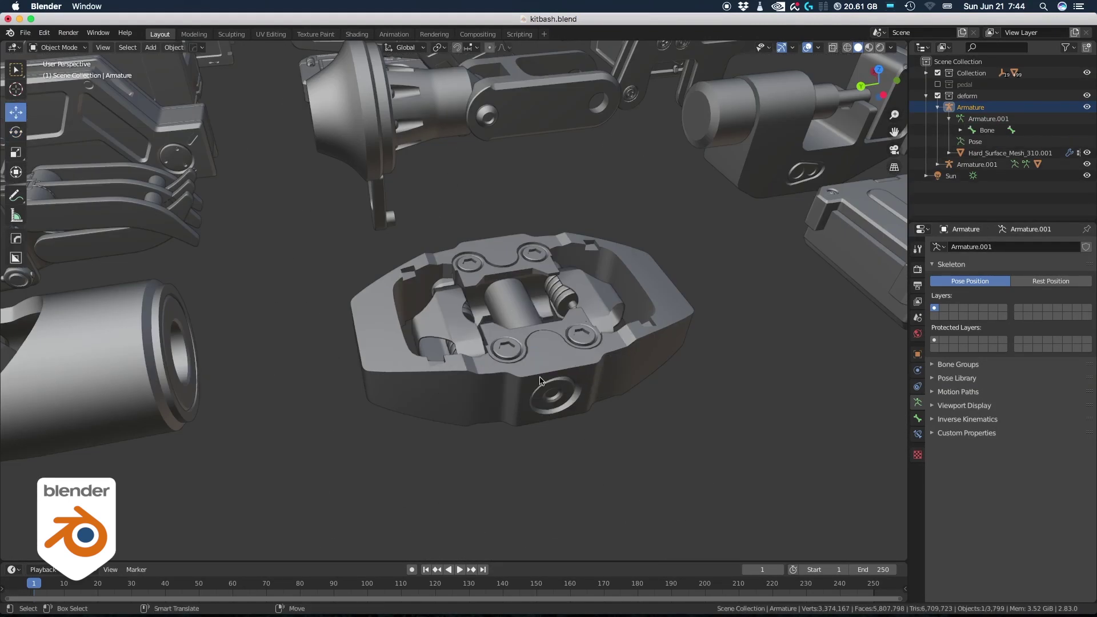
left_click(542, 380)
- Deselect the pedal frame and show the wireframe overlay on a close-up of the assembly
middle_click_drag(511, 383, 514, 390)
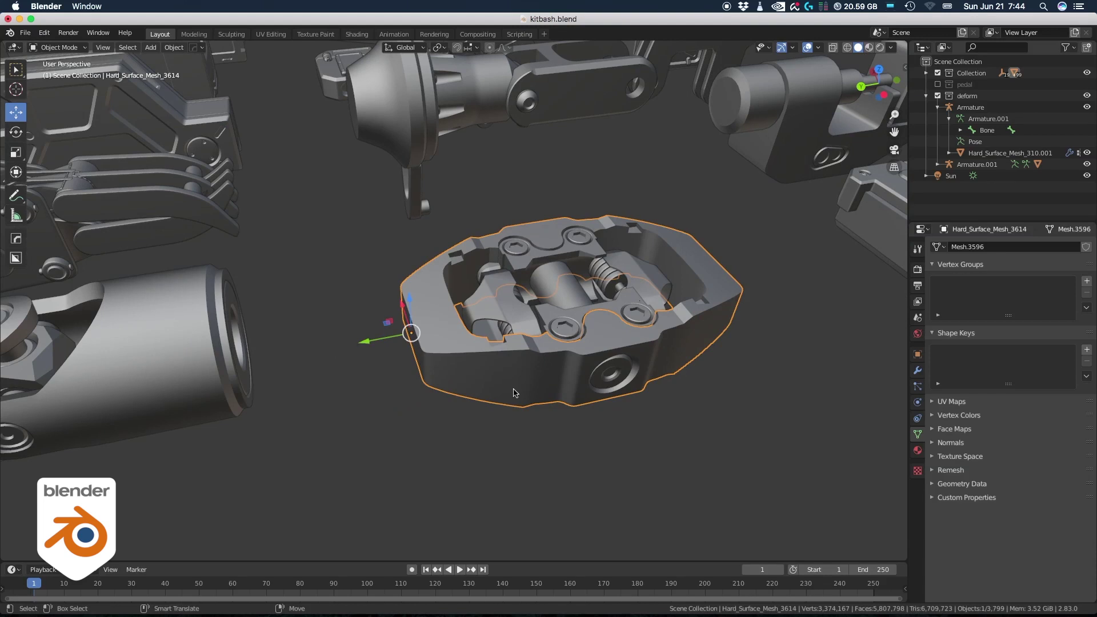
left_click_drag(521, 419, 491, 395, "alt")
left_click(514, 421)
mouse_move(434, 366)
right_mouse_down("alt")
mouse_move(457, 361)
mouse_move(425, 359)
right_mouse_up("alt")
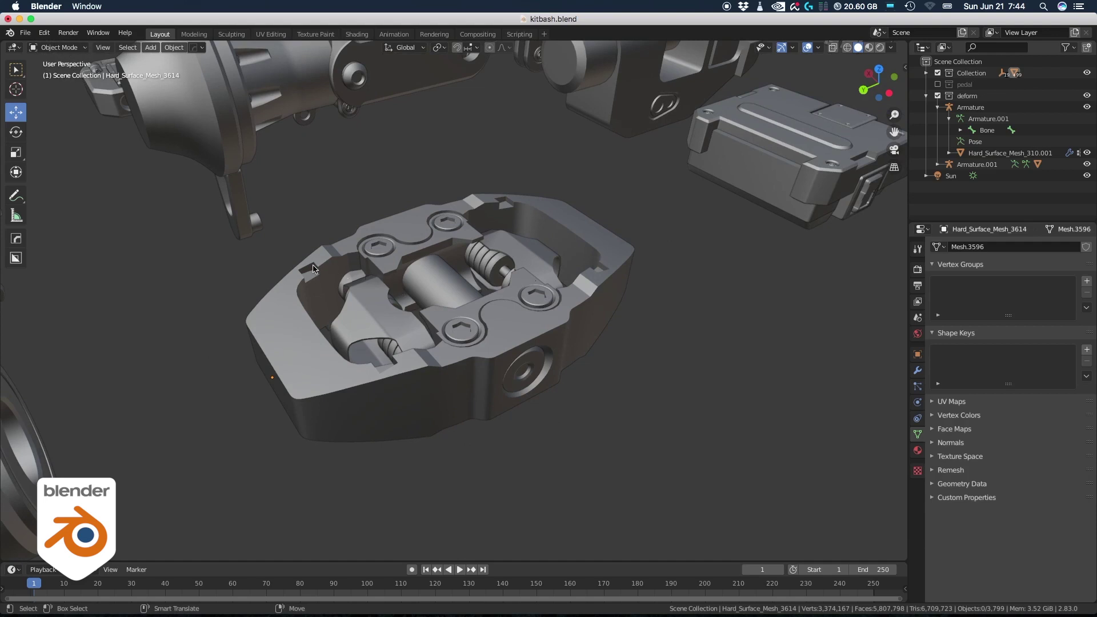
left_click(317, 355)
key("z")
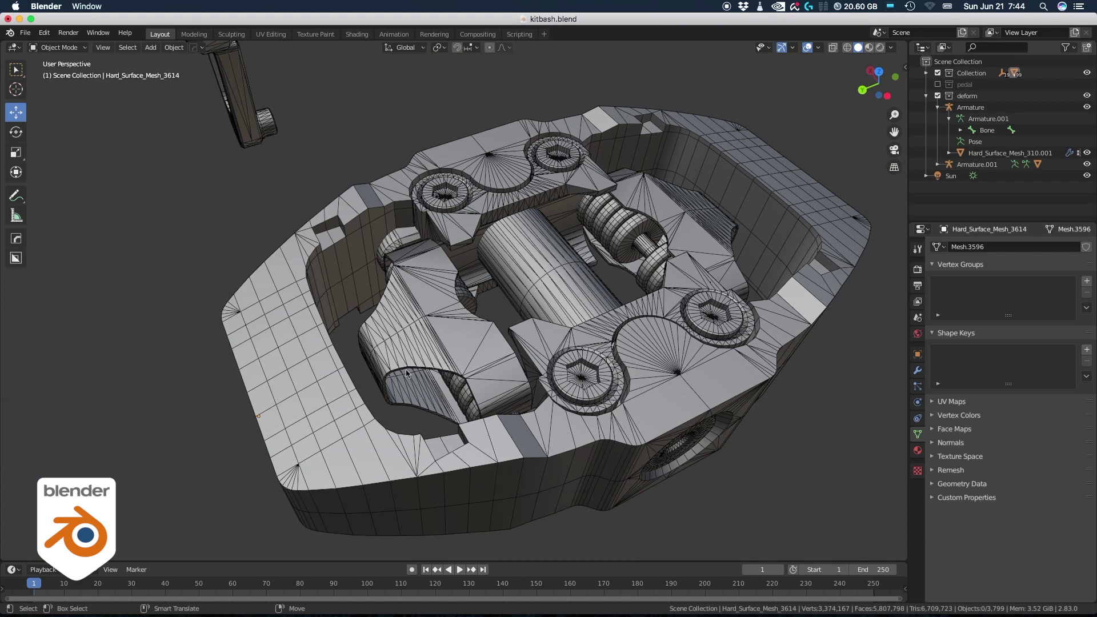
- Add level 2 subdivision to the pedal's outer frame and deselect it to inspect the resulting surface
left_click(329, 385)
key("ctrl+2")
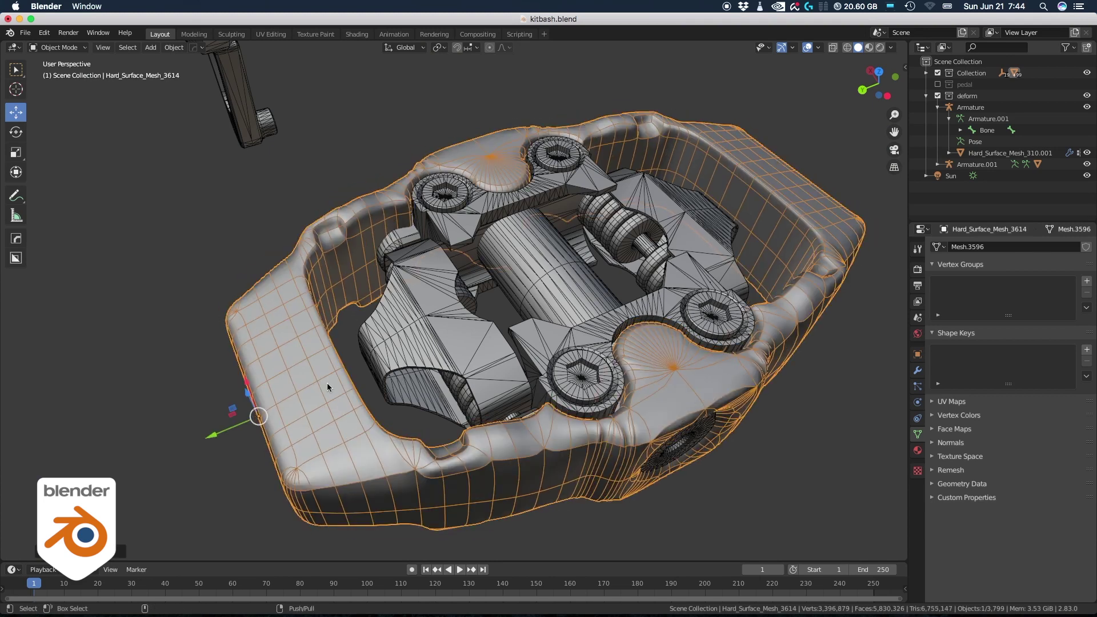
left_click(223, 259)
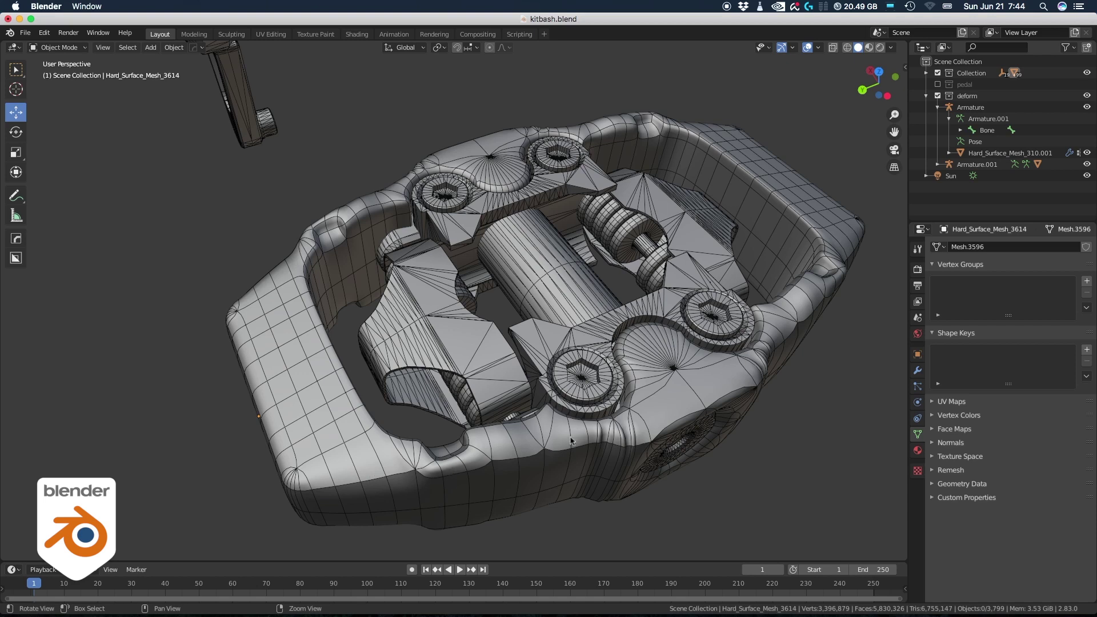
middle_click_drag(600, 443, 597, 427)
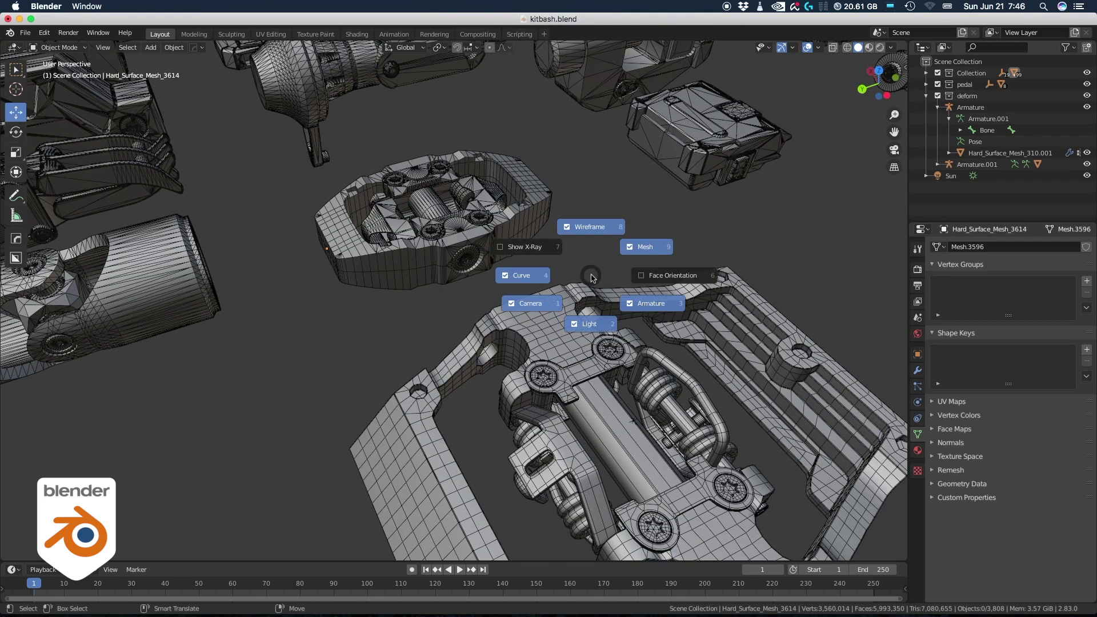
- Hide the wireframe overlay, then select and deselect the octagonal pedal's outer frame
left_click(595, 223)
left_click(619, 329)
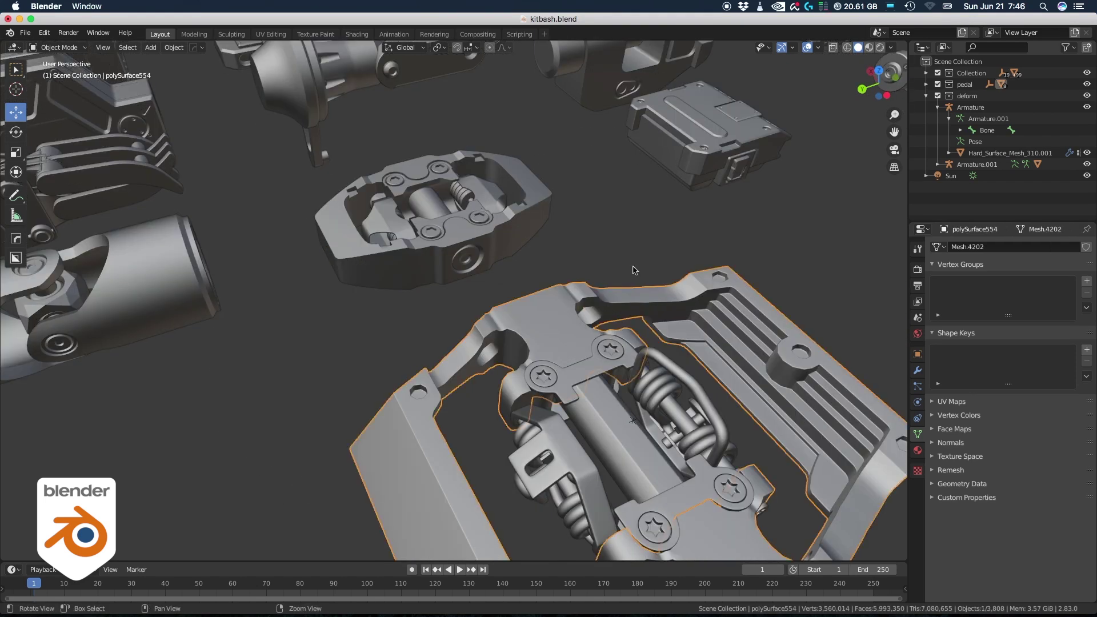
left_click(672, 277)
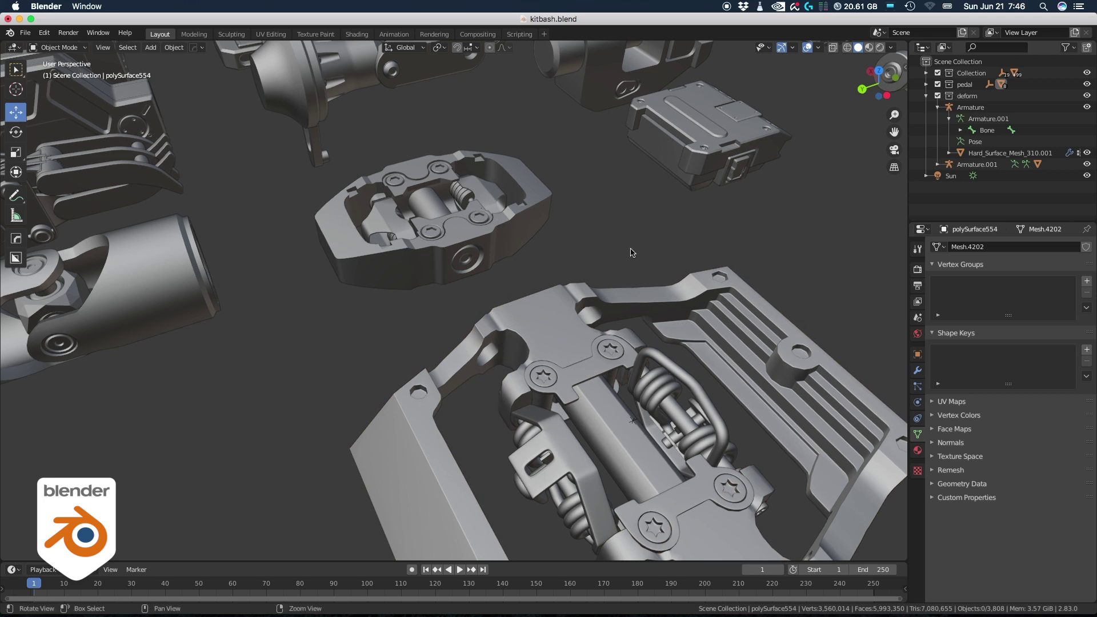
- Examine the pedal frame's smooth-shaded surface up close and from a distance, briefly selecting it to outline its shape
left_click_drag(631, 253, 639, 253, "alt")
middle_click_drag(639, 253, 458, 247, "alt")
right_click_drag(457, 247, 568, 286, "alt")
scroll(567, 284, "up", 1)
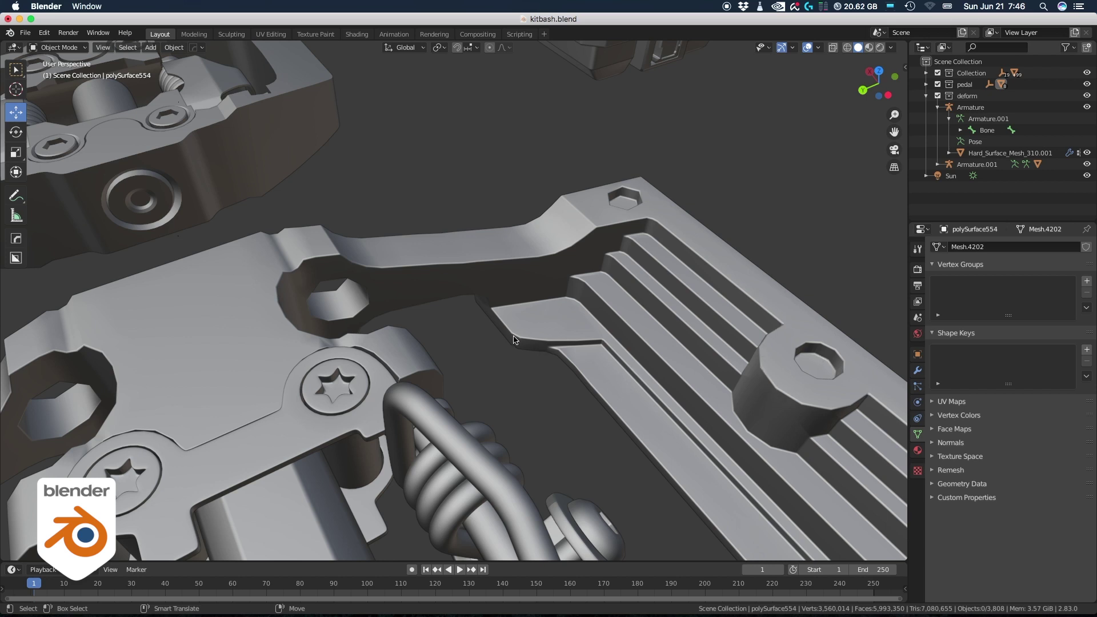
scroll(697, 301, "down", 6)
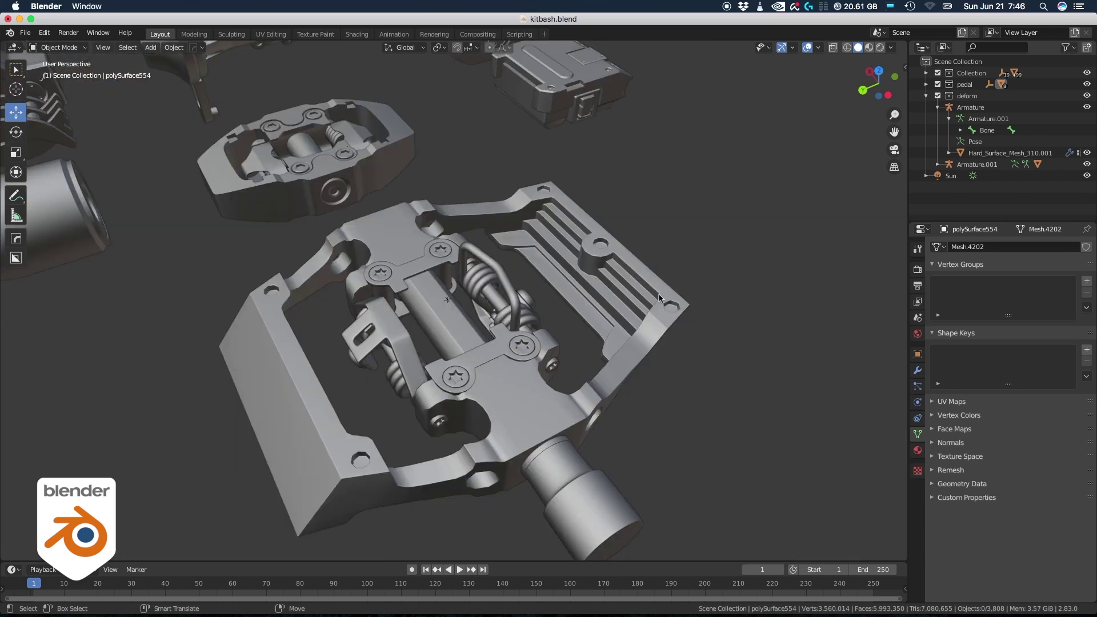
left_click(654, 295)
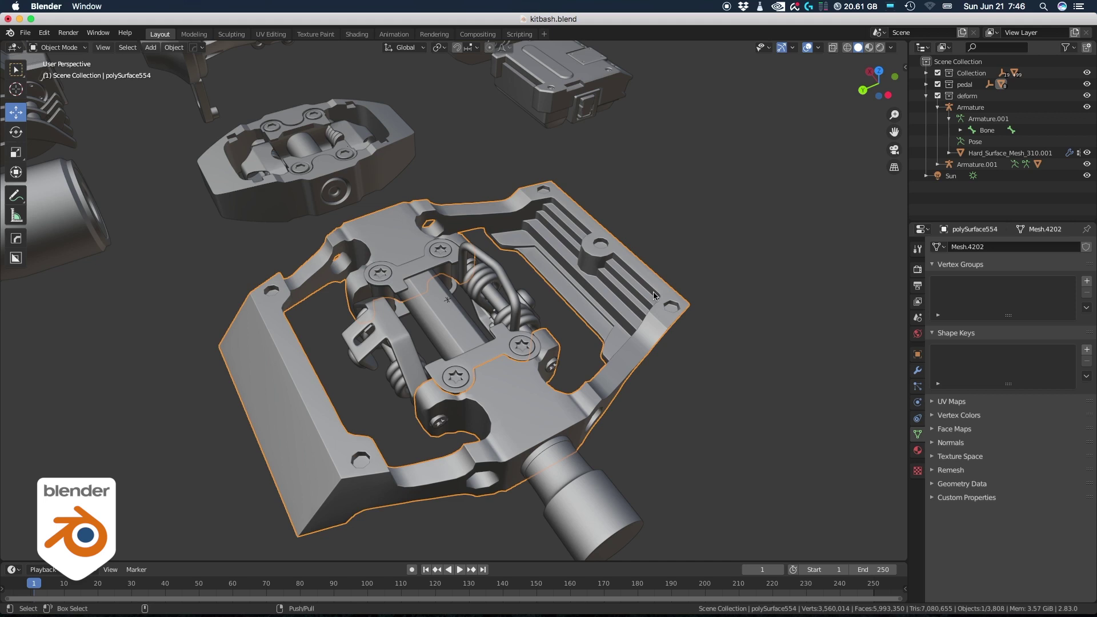
left_click(691, 251)
middle_click_drag(692, 252, 422, 329)
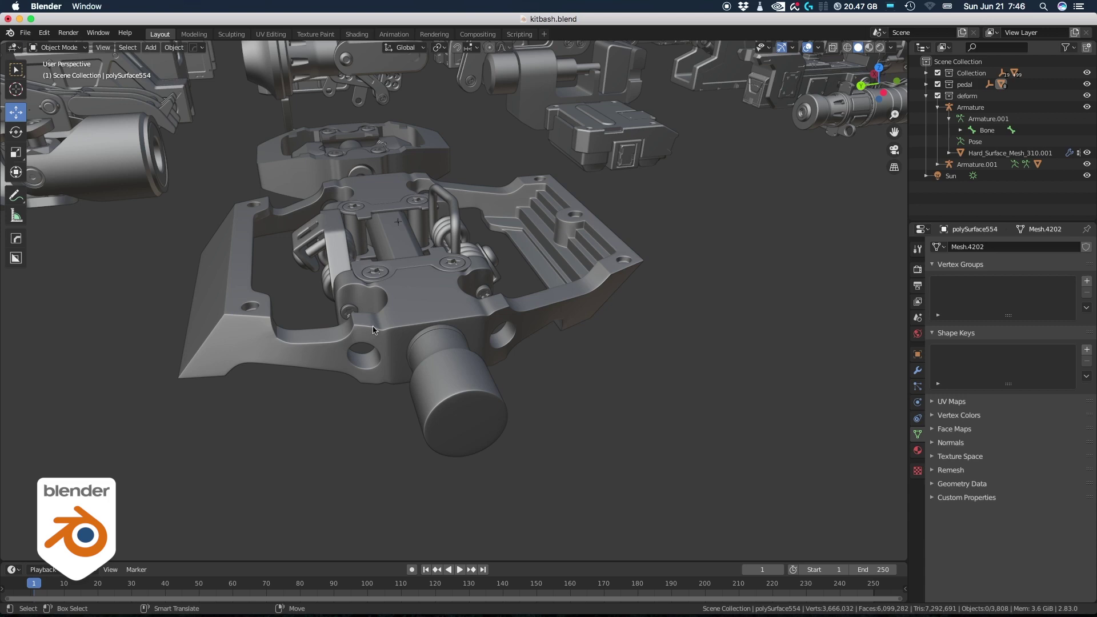
- Put the armature of the separate pedal frame into Pose Mode and freely rotate its middle bone to bend the frame
middle_click_drag(372, 330, 463, 466)
left_click(441, 458)
key("ctrl+Tab")
mouse_move(431, 428)
left_mouse_down()
mouse_move(464, 411)
mouse_move(425, 437)
mouse_move(422, 464)
mouse_move(428, 435)
left_mouse_up()
left_click_drag(427, 451, 401, 427)
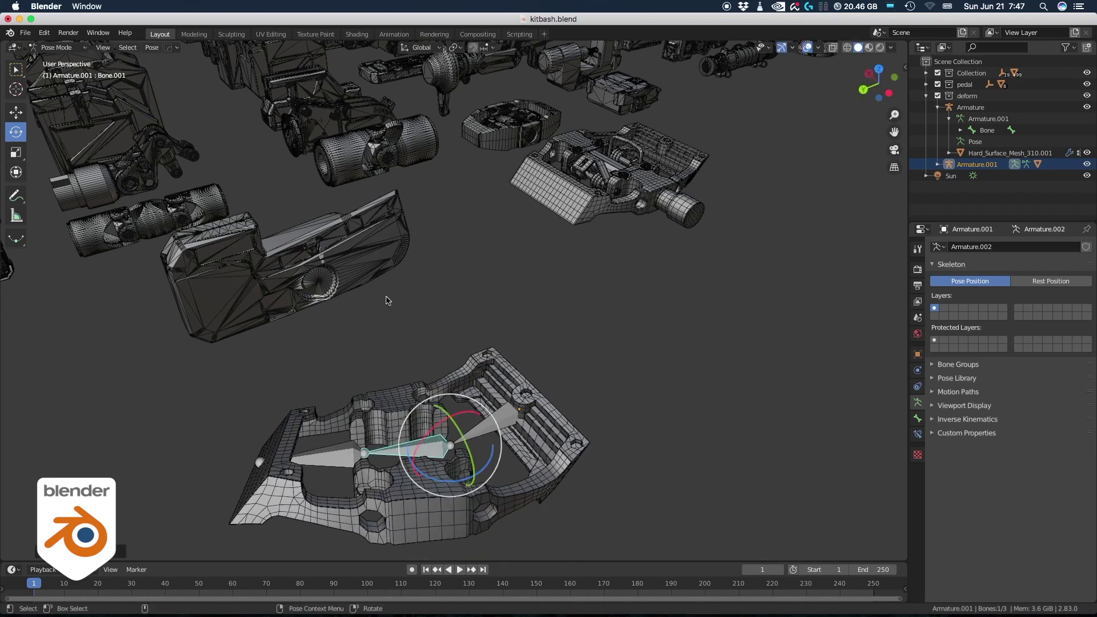
left_click(589, 281)
middle_click_drag(622, 283, 549, 391, "shift")
right_click_drag(550, 390, 597, 385, "alt")
left_click_drag(598, 385, 607, 374, "alt")
scroll(608, 377, "up", 2)
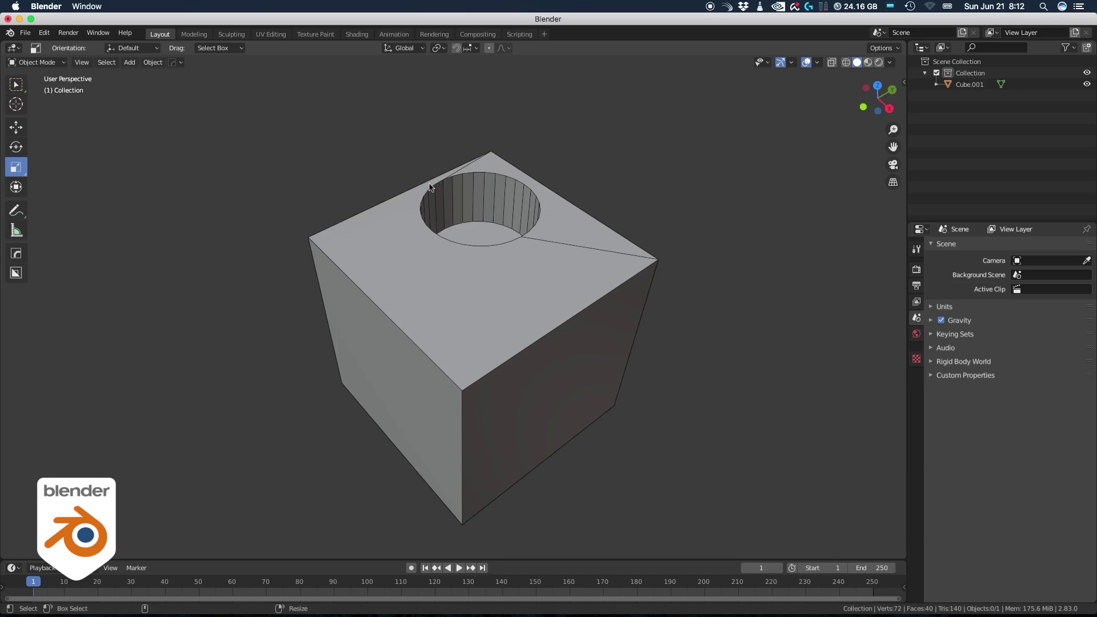
- Edit the cube with the round hole in face mode and triangulate the large n-gon on its top
left_click(516, 256)
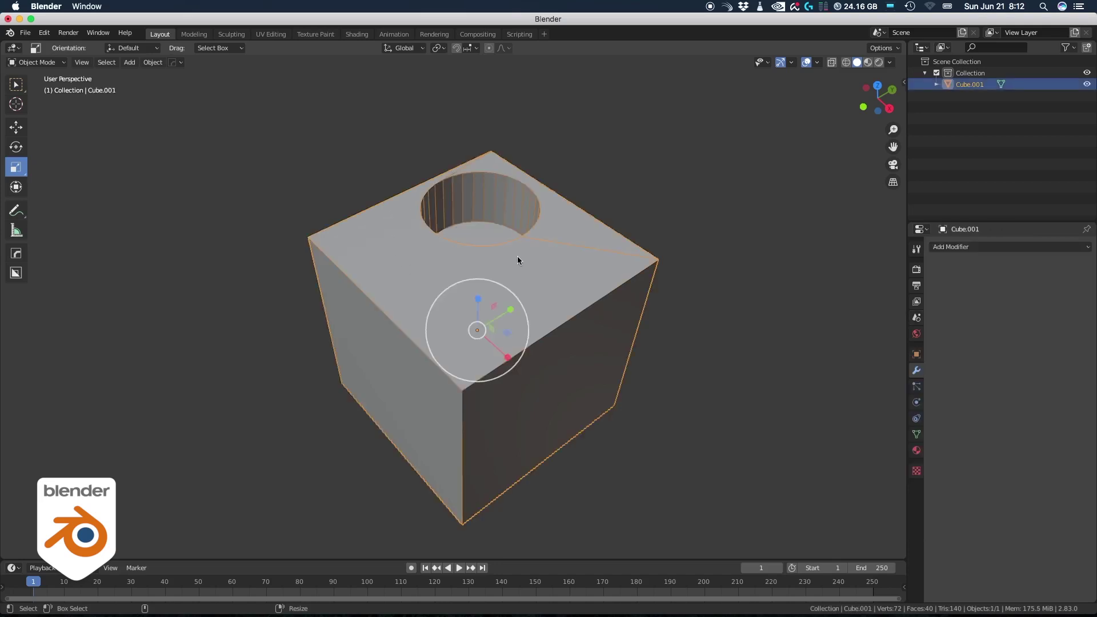
key("shift+s")
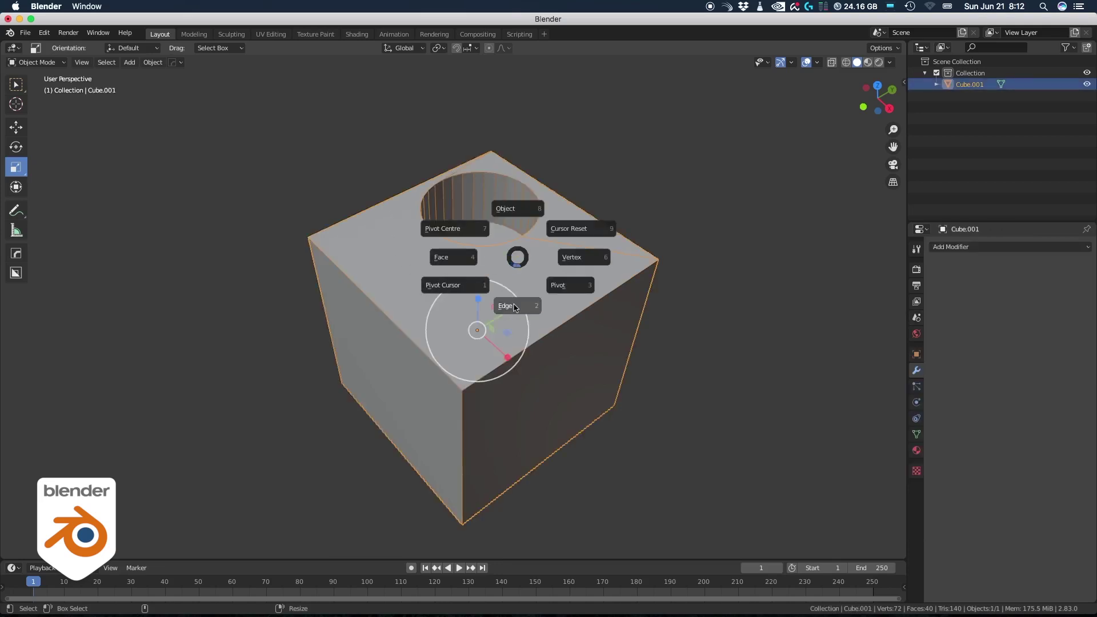
left_click(451, 260)
left_click(497, 277)
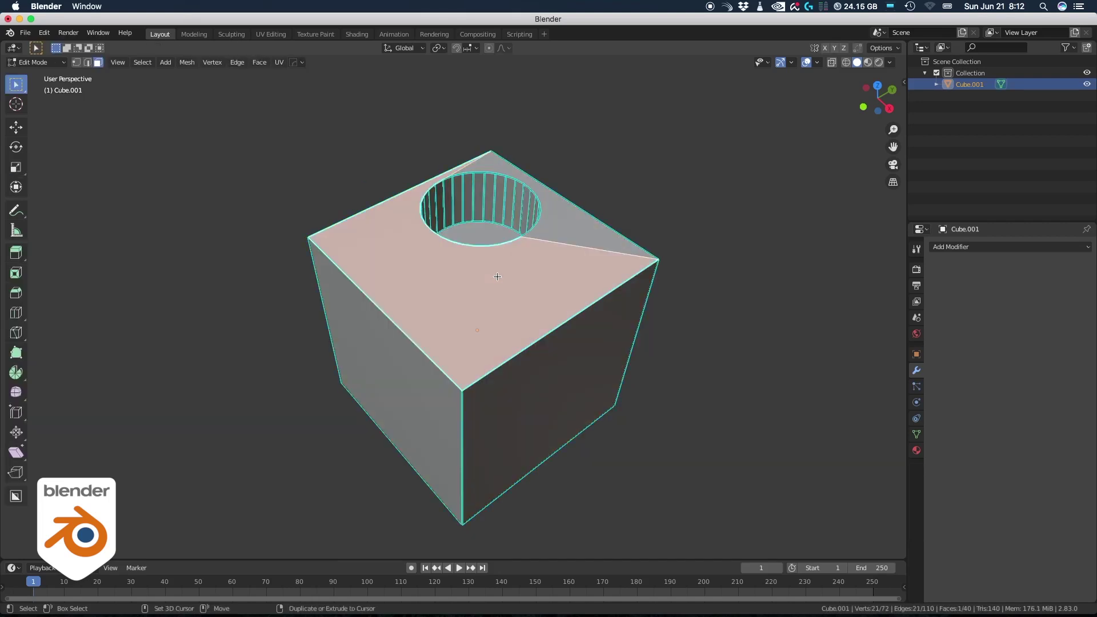
key("ctrl+t")
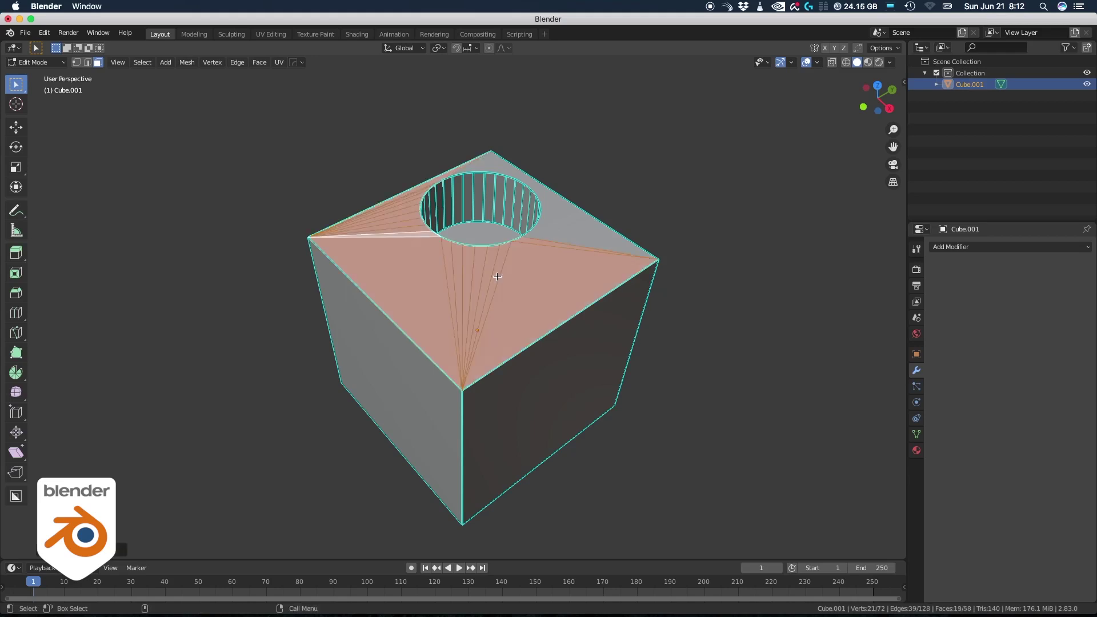
left_click(610, 171)
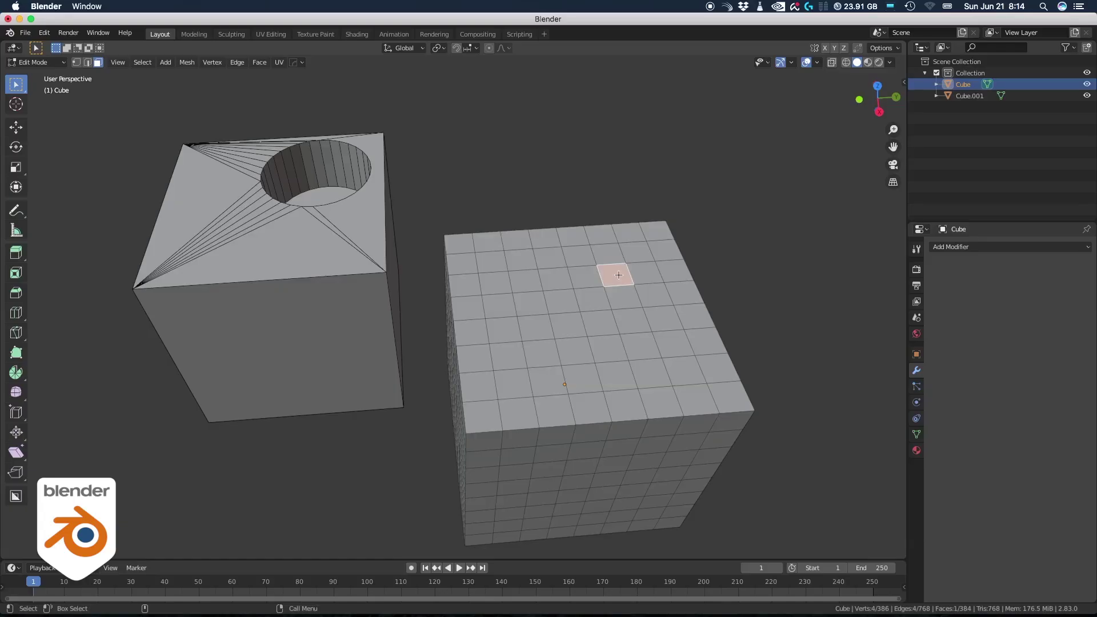
- Reshape the selected top face and its surrounding ring with LoopTools Circle and extrude them about 0.5 m down into the gridded cube
key("ctrl+KP_Add")
right_click(600, 293)
mouse_move(628, 293)
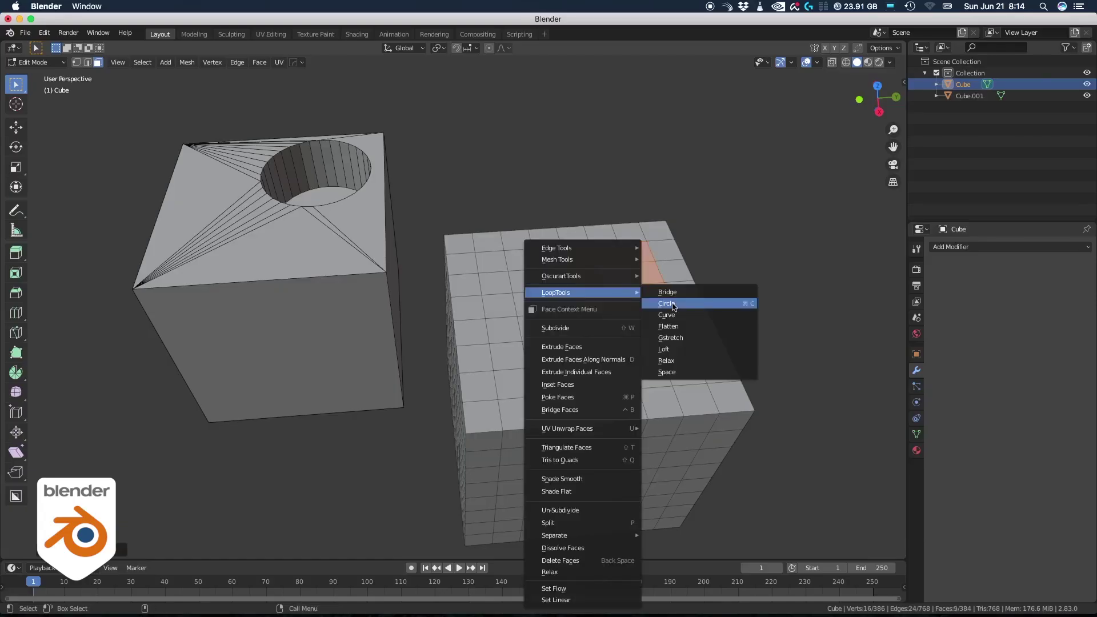
left_click(666, 304)
key("e")
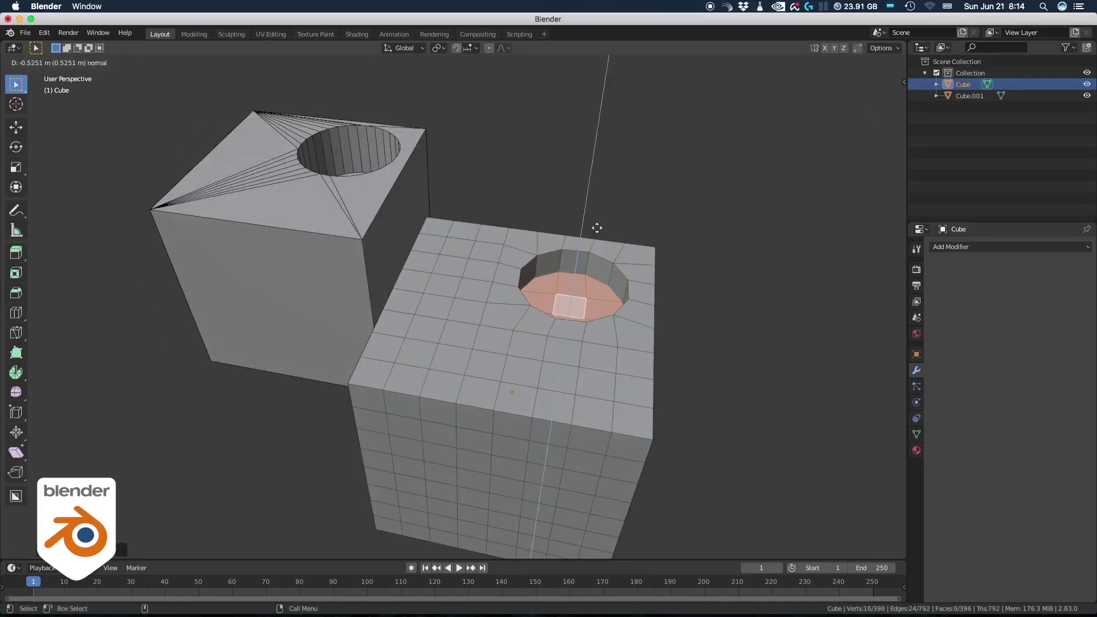
key("alt+a")
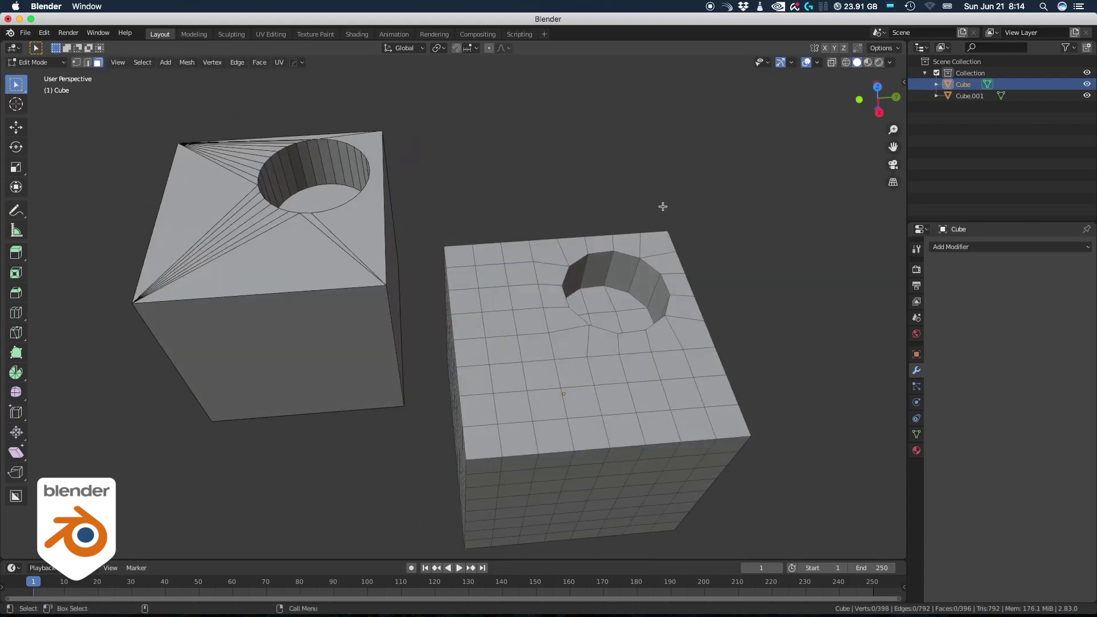